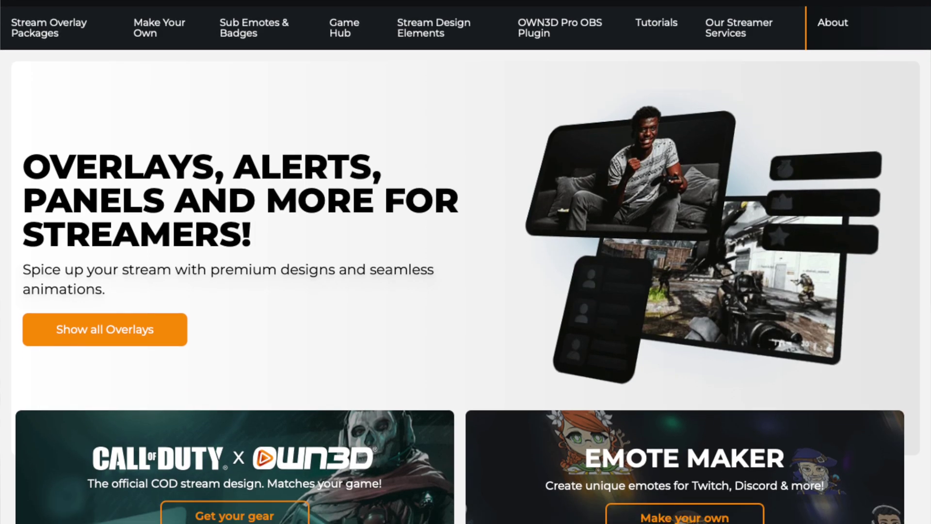
Scroll down the OWN3D animated Twitch sub emotes shop to the Unicorn, White Wolf, Lion and Red Bull packs
scroll(466, 262, down, 10)
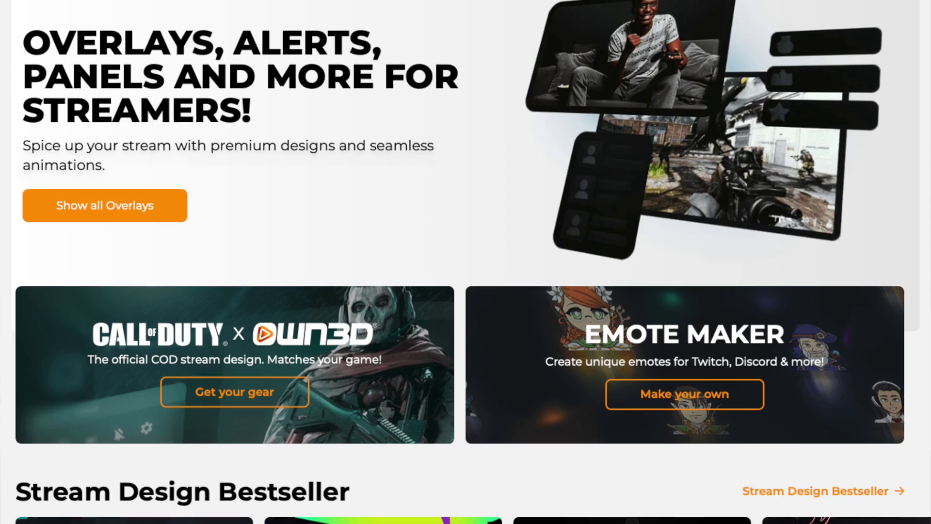
scroll(465, 262, down, 1)
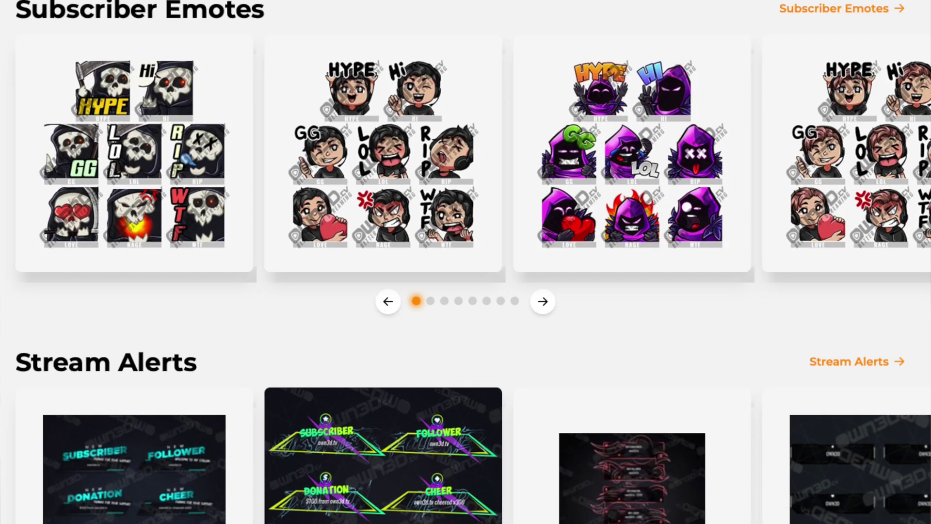
scroll(465, 262, down, 8)
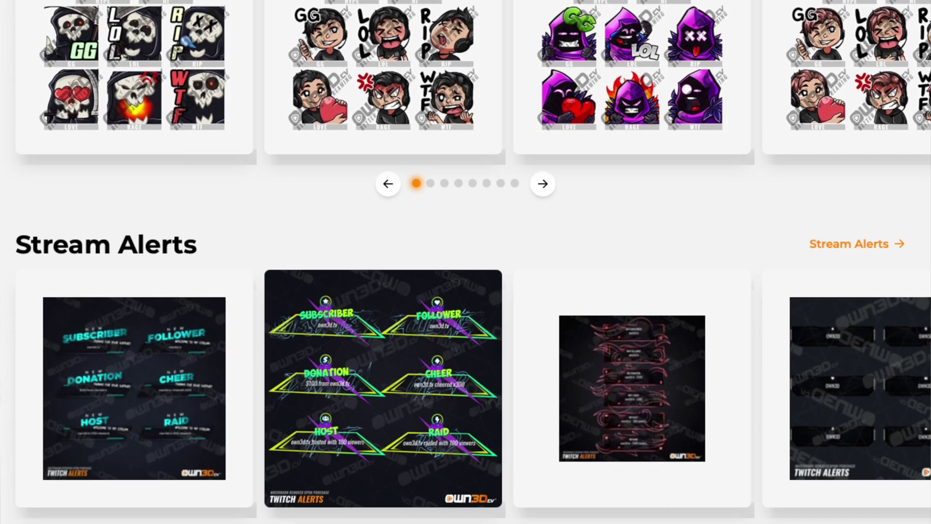
scroll(465, 262, down, 1)
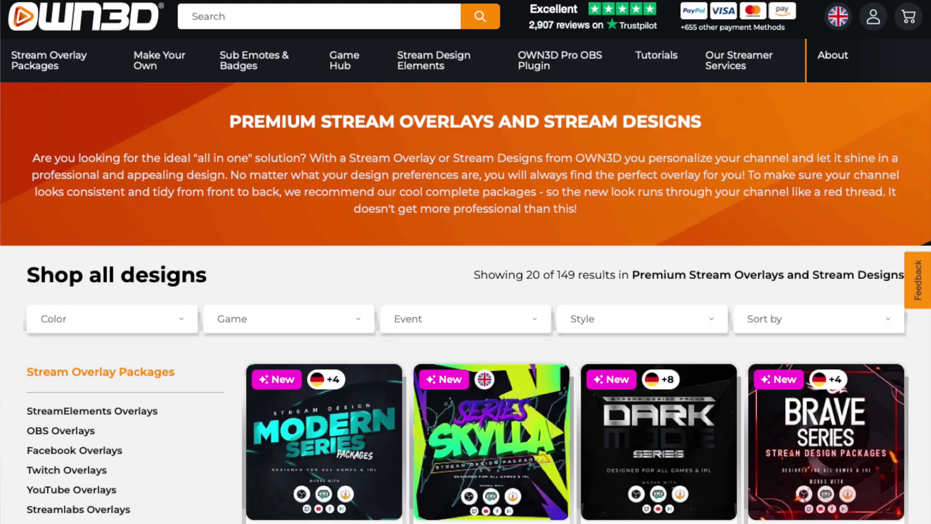
scroll(466, 262, down, 4)
scroll(466, 262, down, 15)
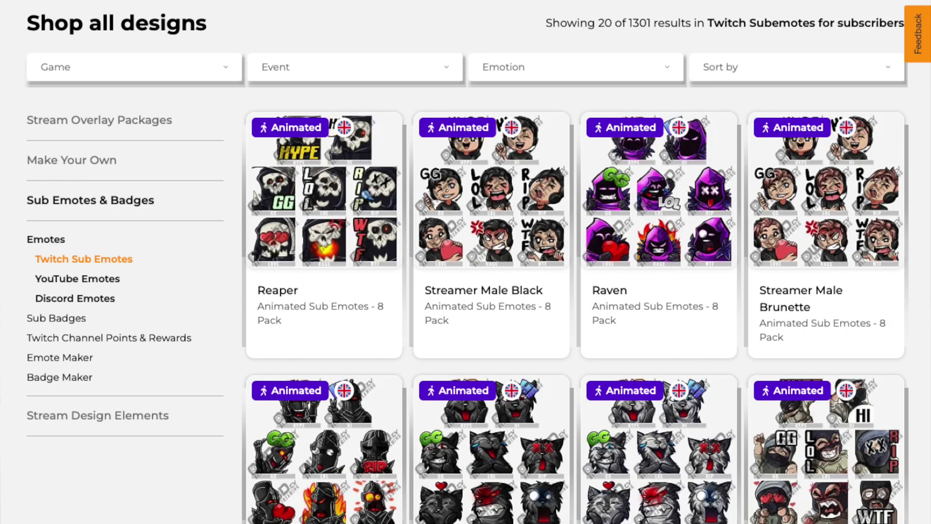
scroll(466, 262, down, 15)
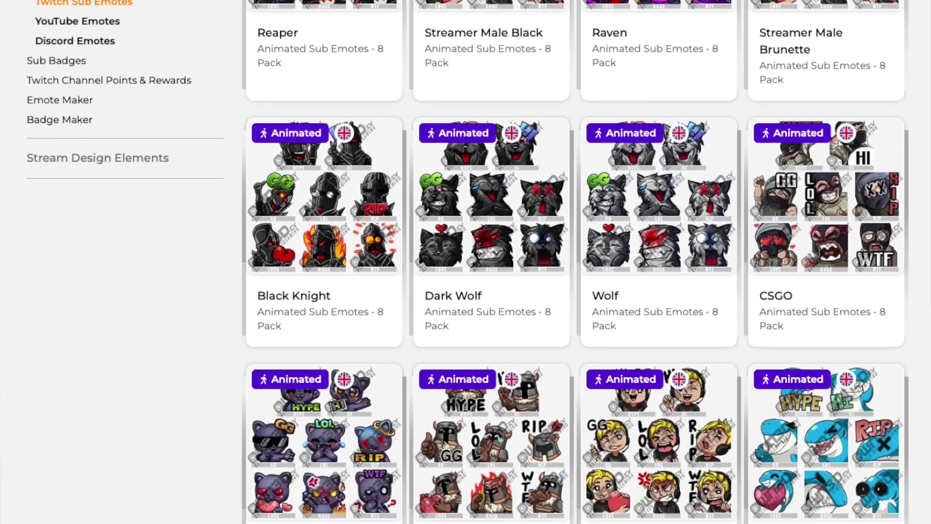
scroll(575, 262, down, 4)
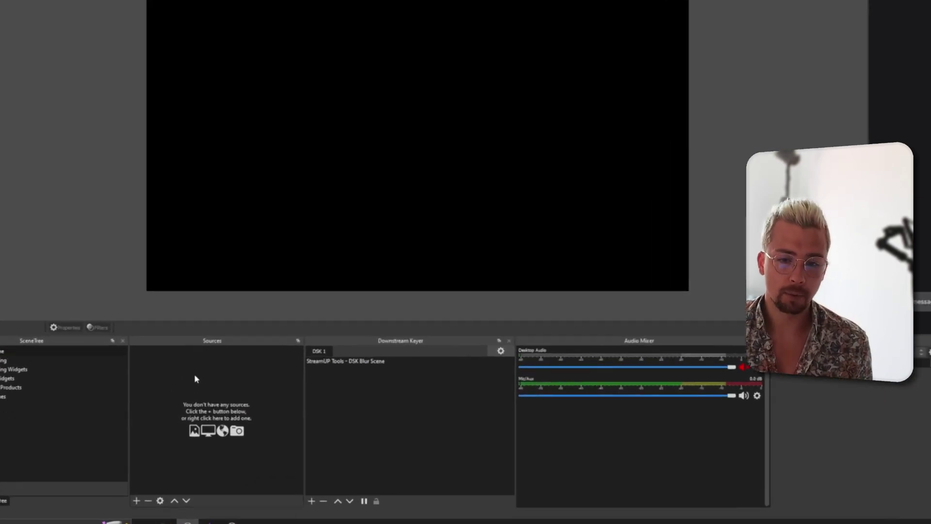
Start adding a new Text (GDI+) source from the Sources panel's context menu
right_click(194, 396)
mouse_move(220, 398)
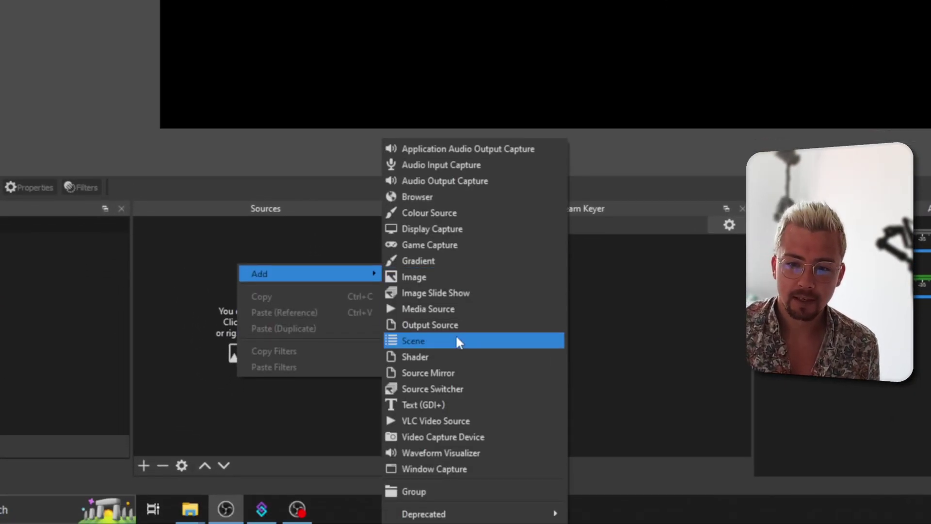
click(455, 416)
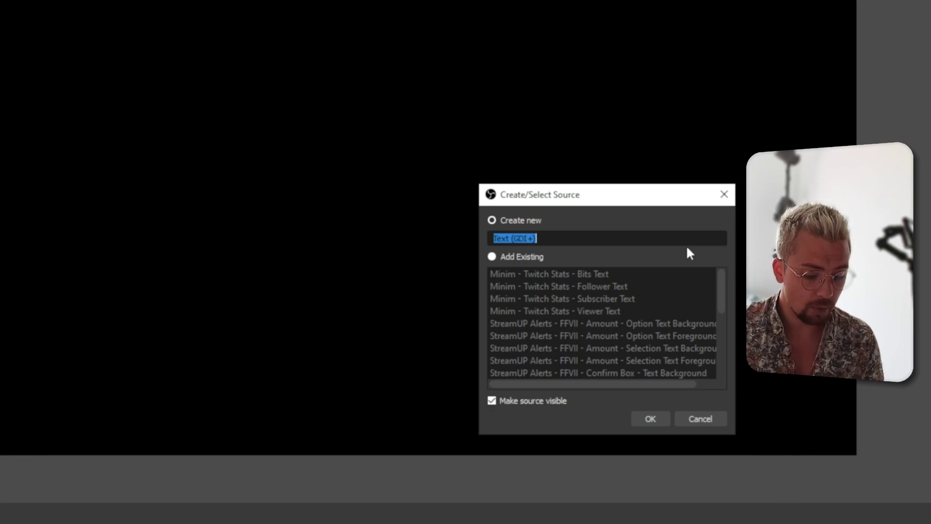
Create the text source 'Recent Events' and set its font to Arial, size 72
text(Recent Events)
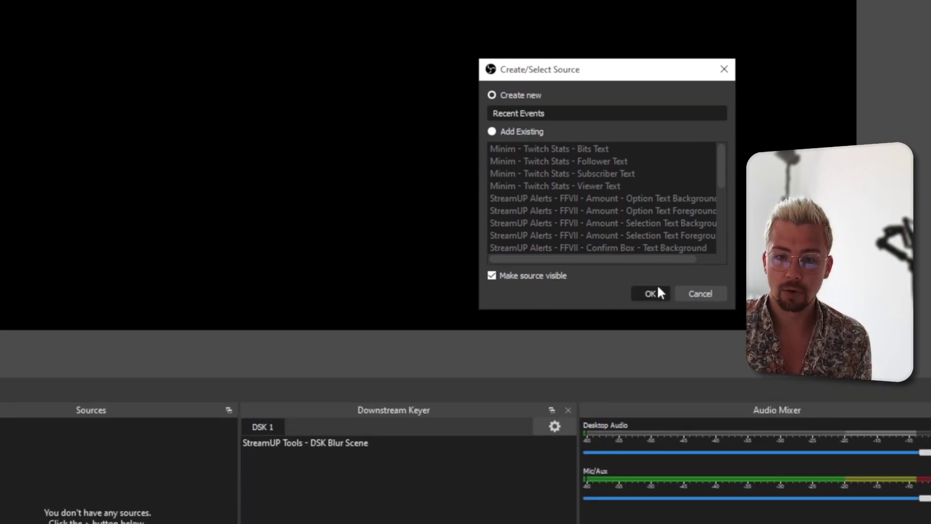
click(658, 287)
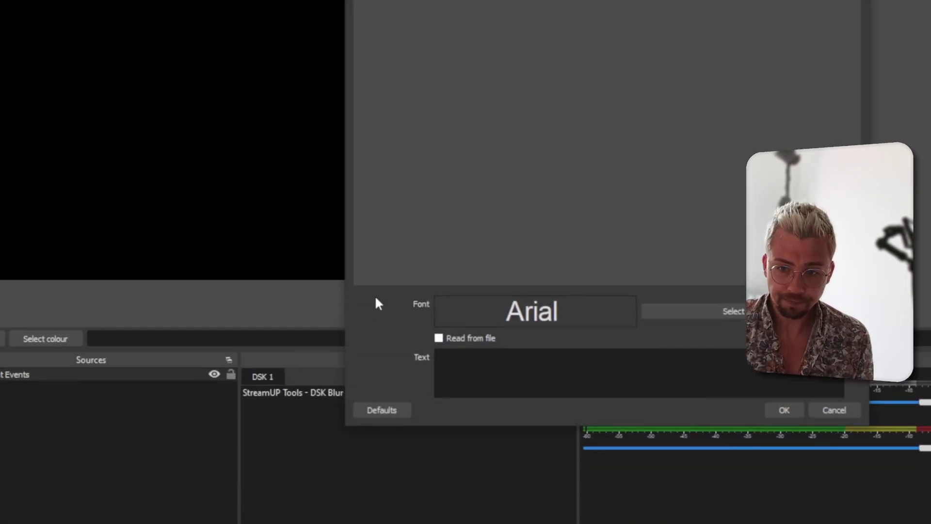
click(677, 274)
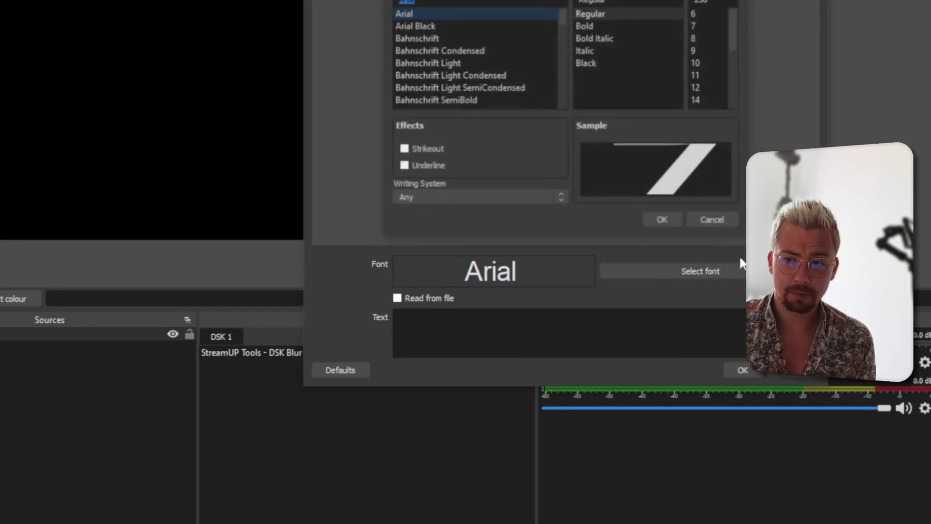
scroll(681, 237, down, 3)
click(671, 275)
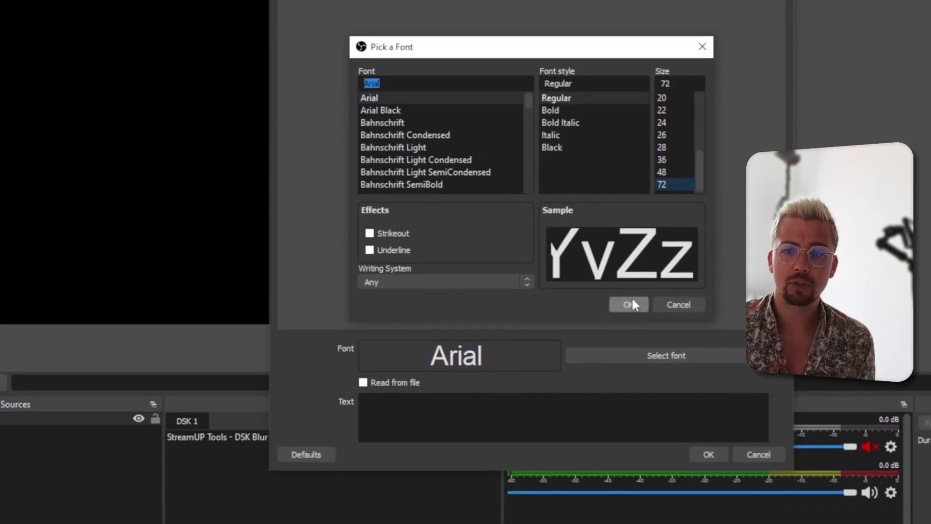
click(628, 396)
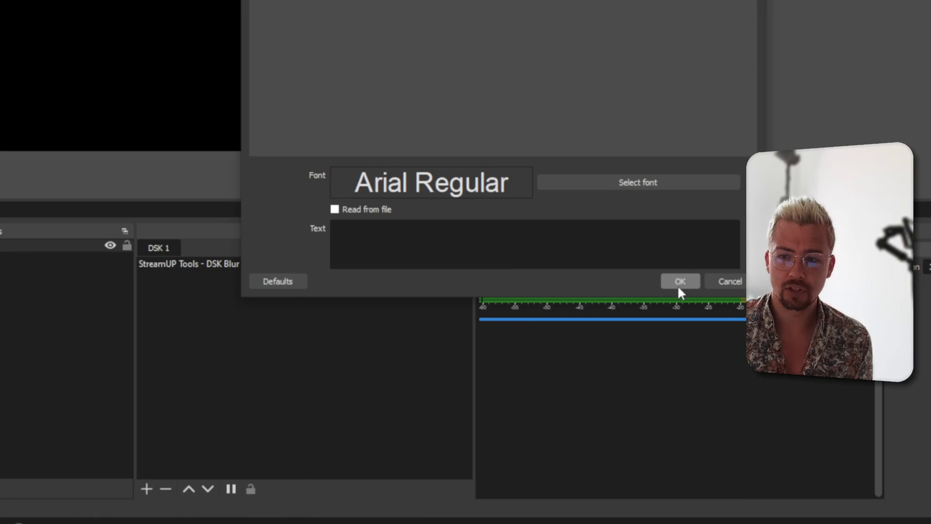
Enter the placeholder text 'gtsdgsdgdsg' and save the source's properties
click(557, 252)
text(gtsdgsdgdsg)
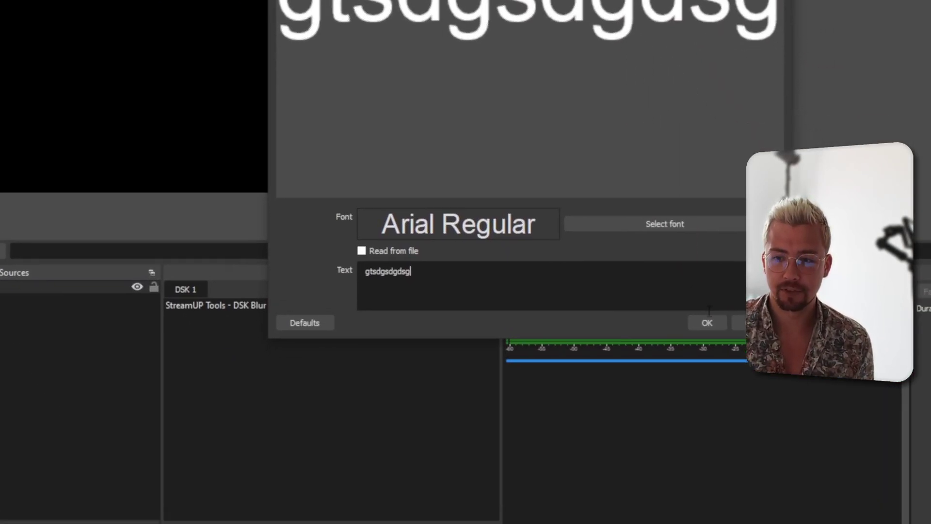
click(707, 323)
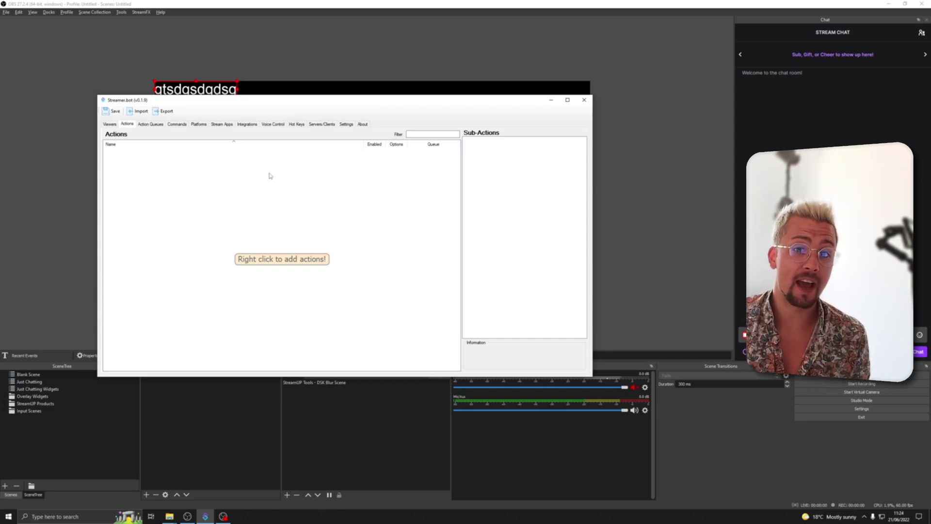
click(197, 124)
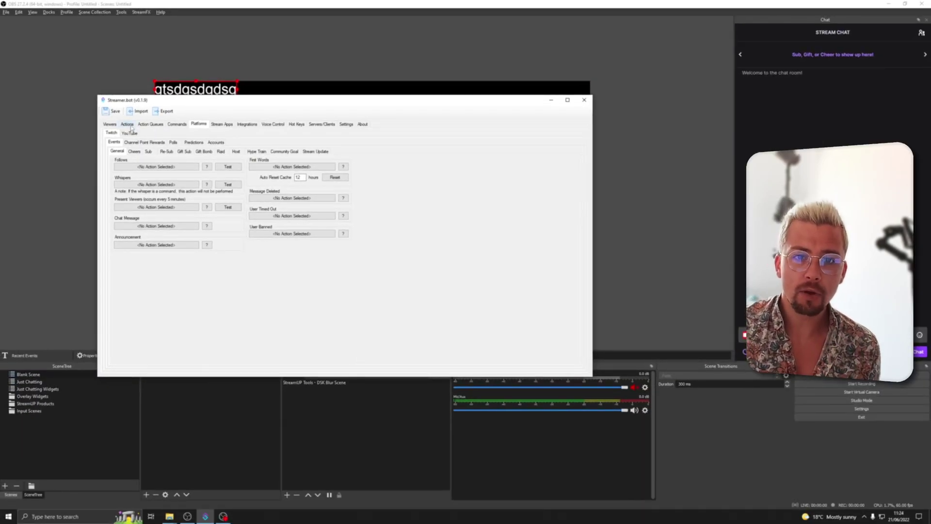
click(127, 124)
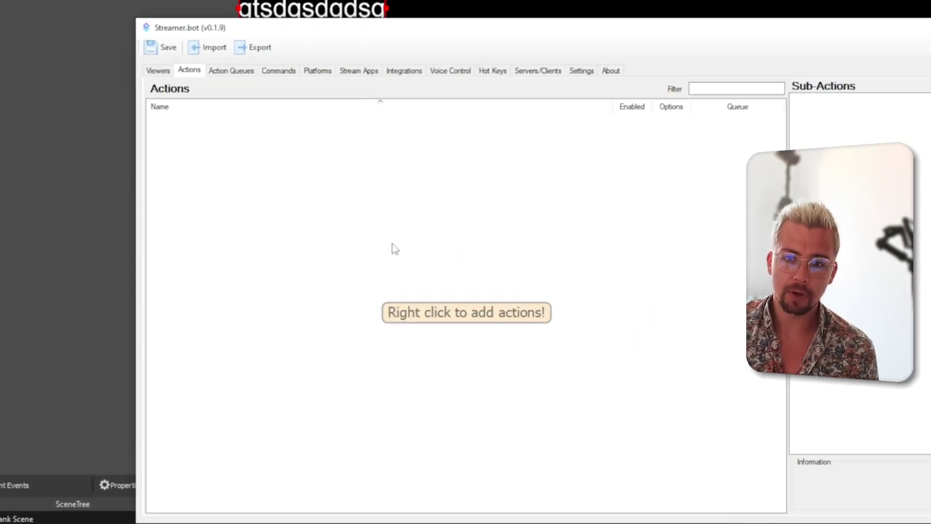
Add a new enabled action named 'Follow Event' in the Twitch Events group
right_click(242, 221)
click(461, 259)
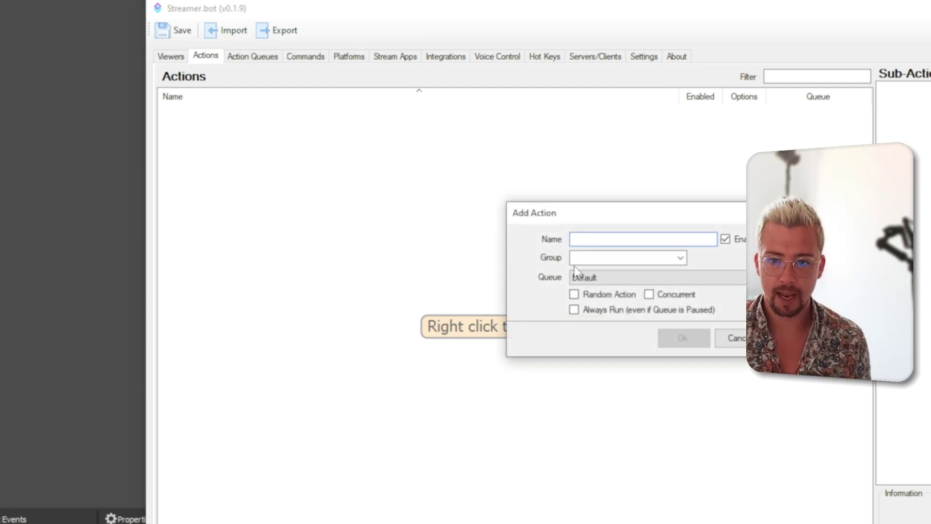
text(Follow Event)
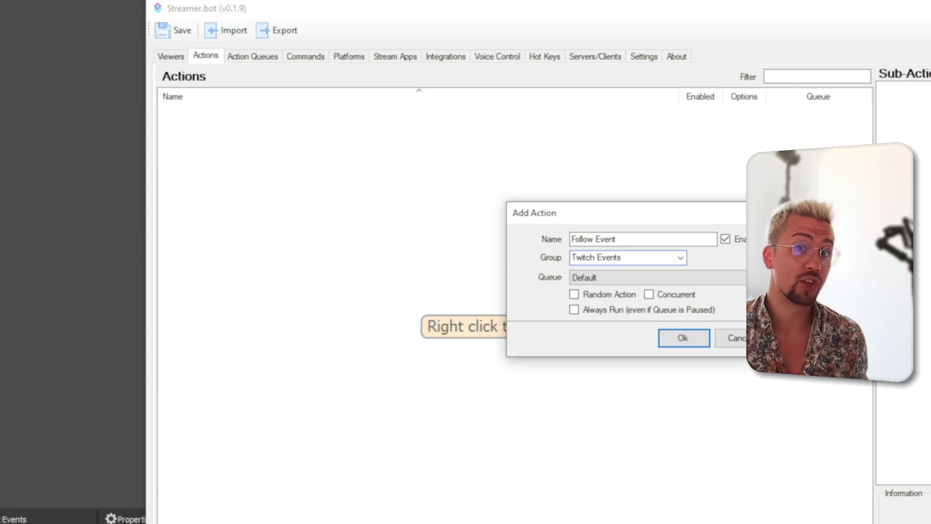
click(682, 338)
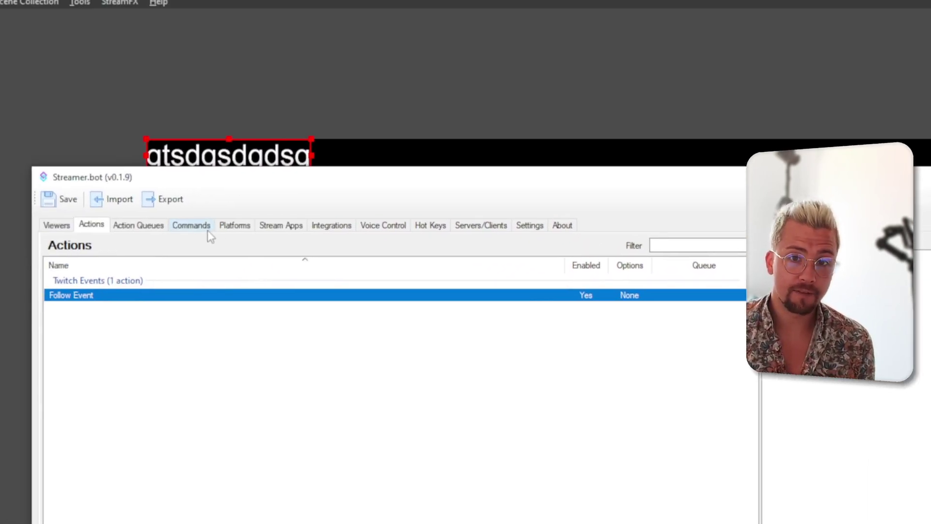
Assign the Follow Event action to the Follows trigger on the Twitch General events page
click(237, 236)
click(270, 234)
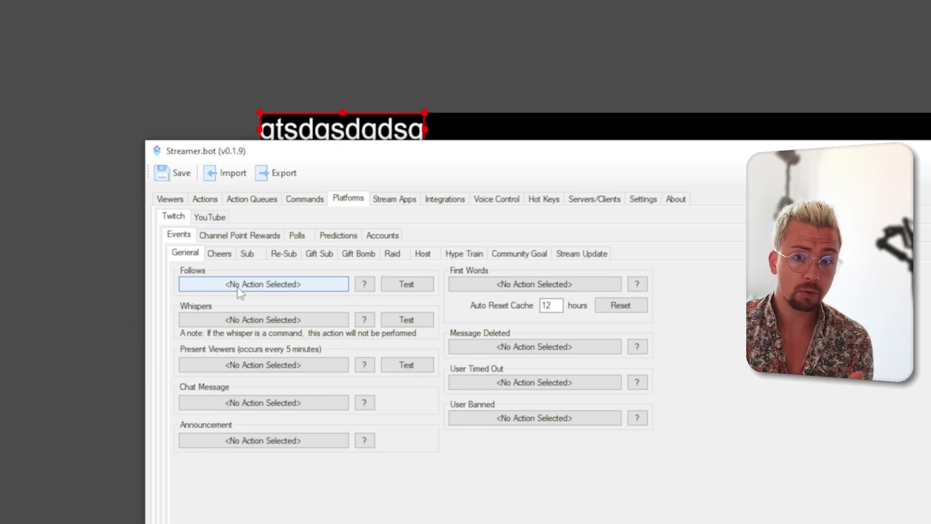
click(238, 286)
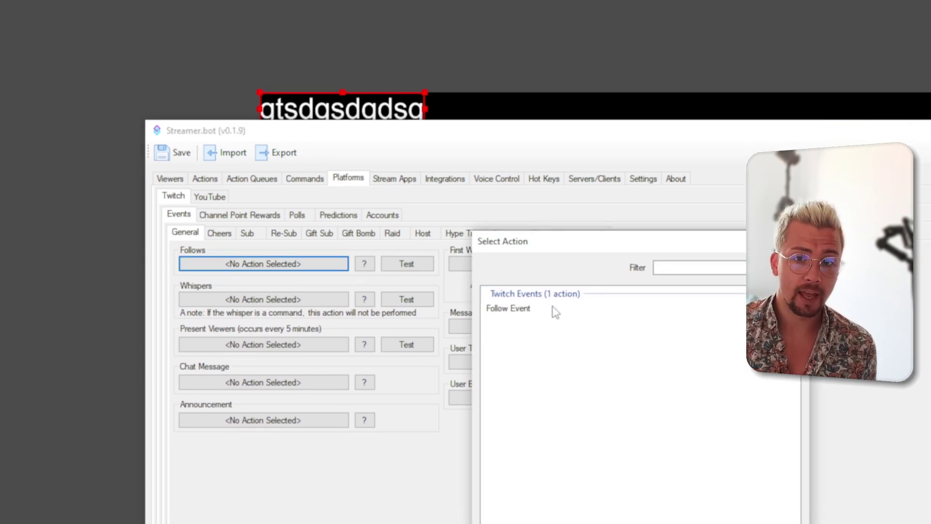
click(521, 331)
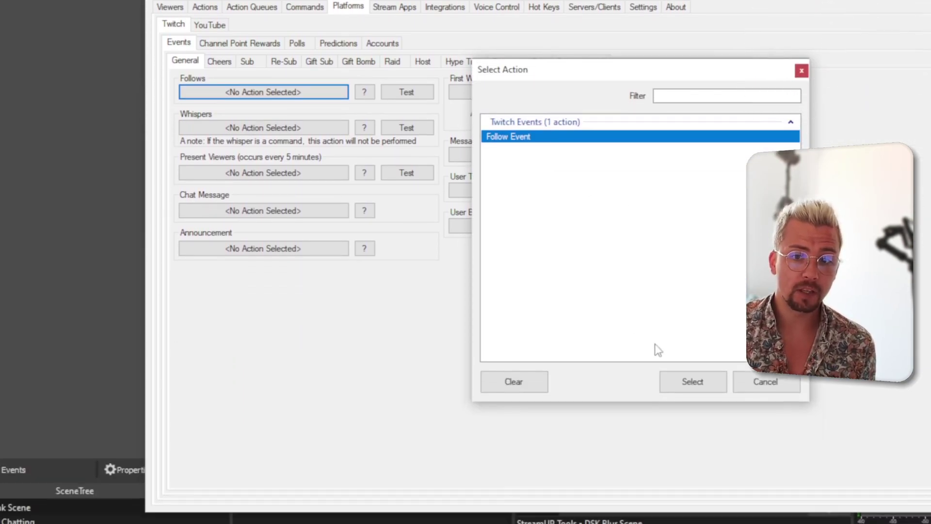
click(693, 381)
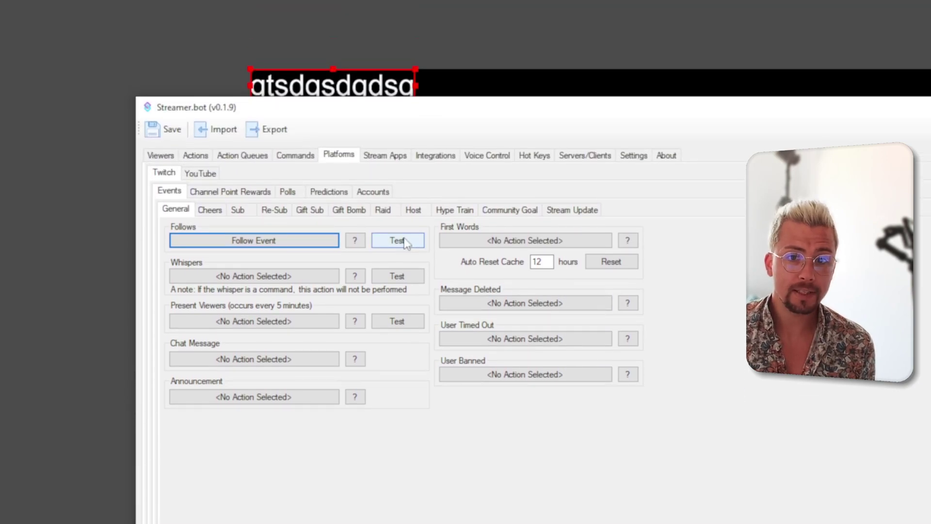
click(406, 242)
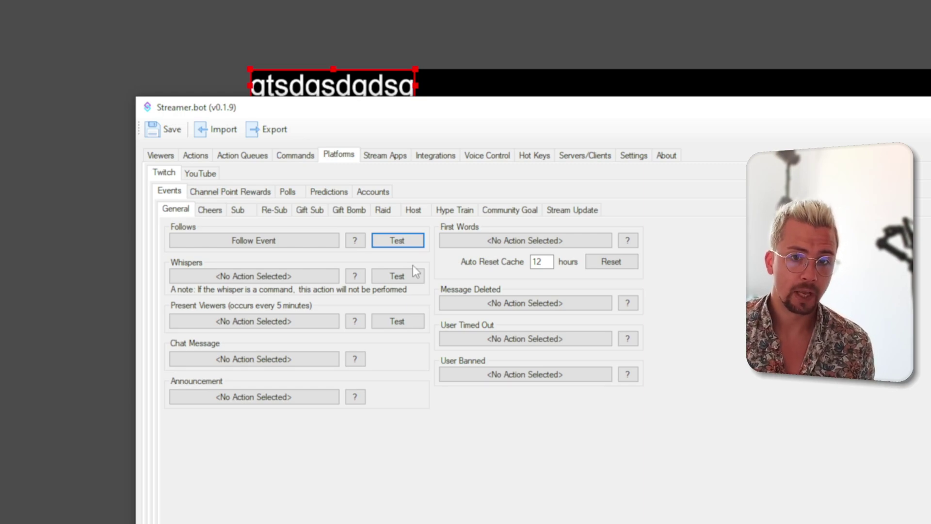
In Action History, inspect the variables of the completed Follow Event run
click(244, 156)
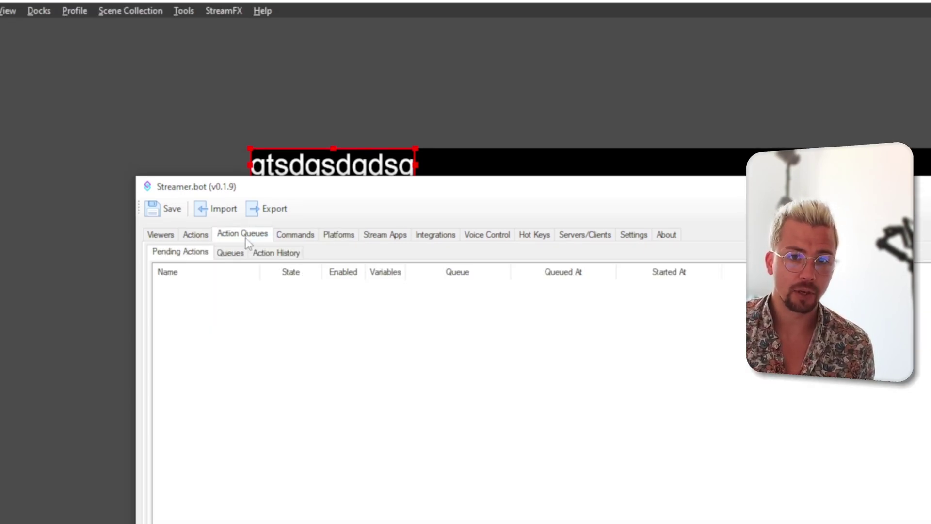
click(276, 253)
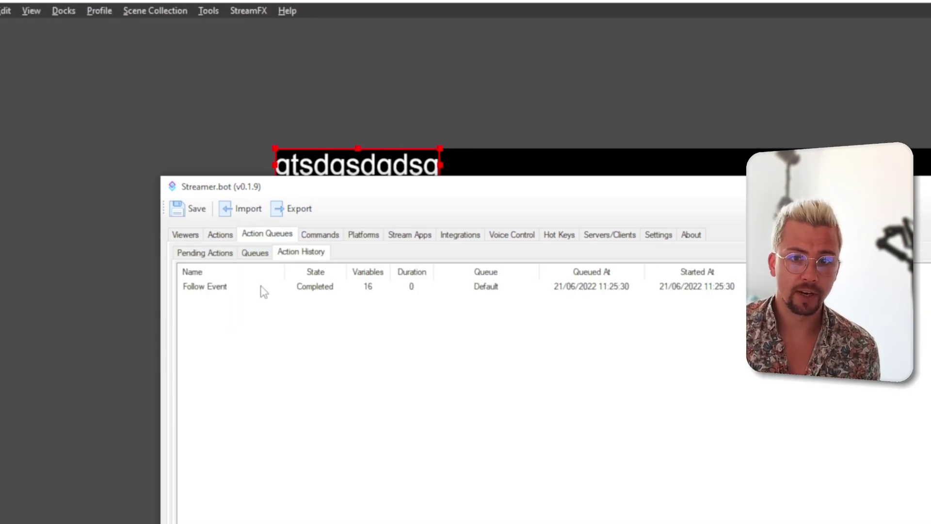
click(261, 287)
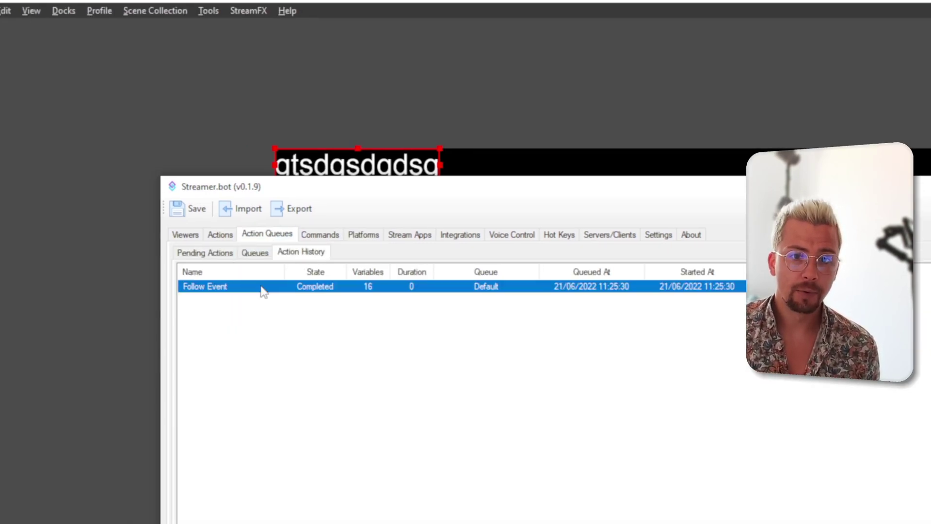
right_click(261, 286)
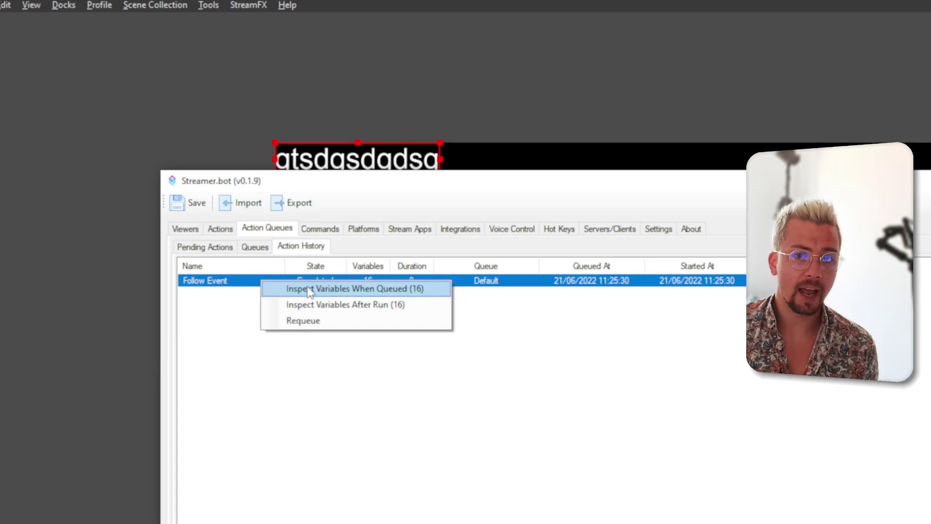
click(309, 289)
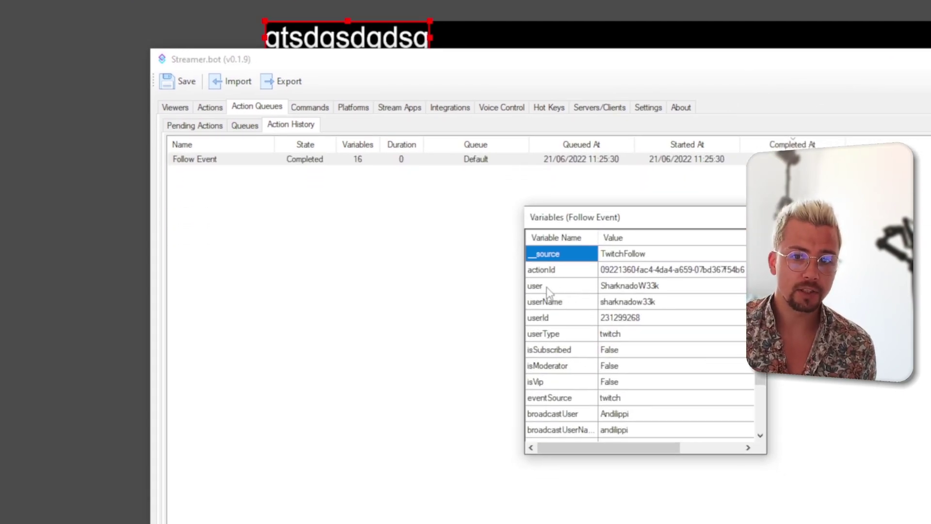
Compare the display-cased user value with lowercase userName, then close the variables window
click(565, 287)
click(573, 303)
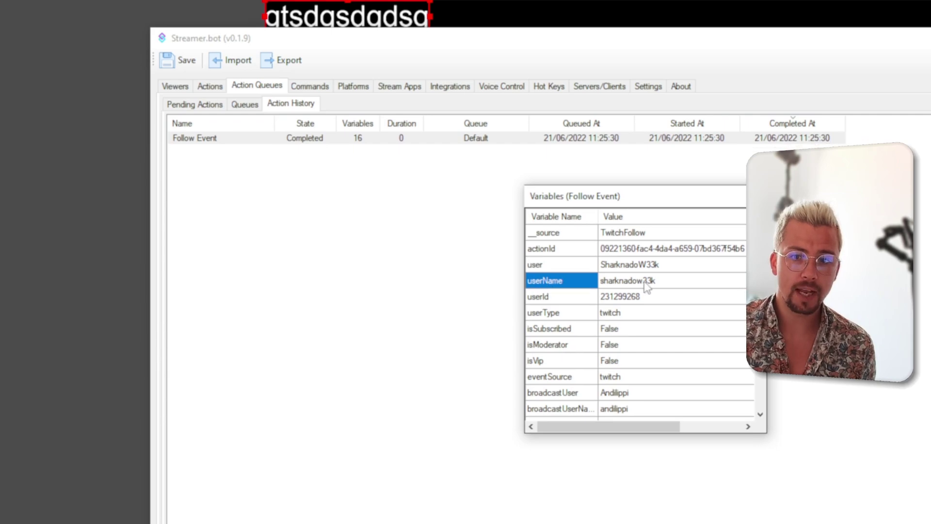
click(647, 286)
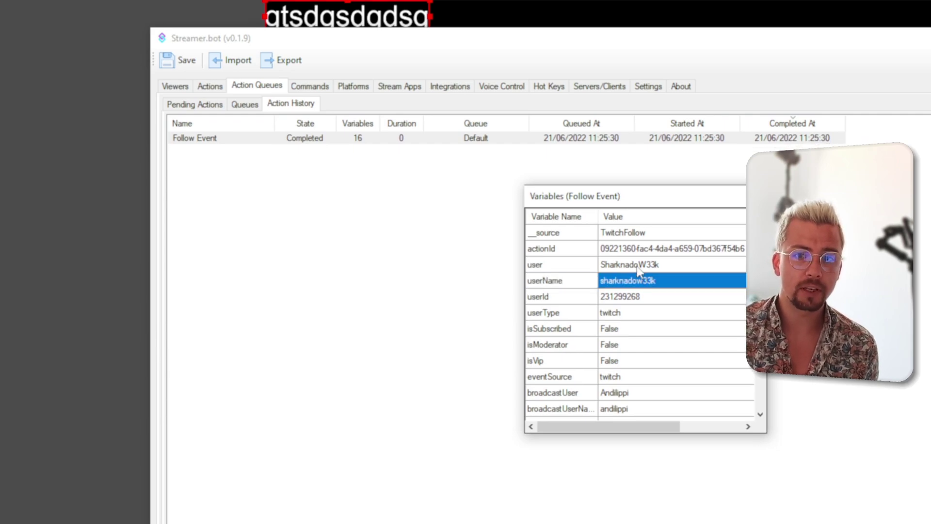
click(641, 266)
click(640, 283)
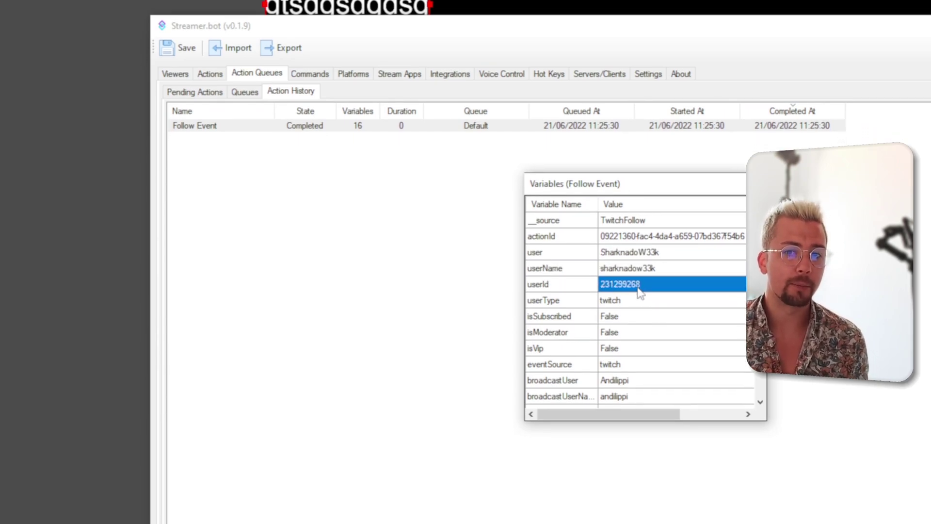
click(633, 267)
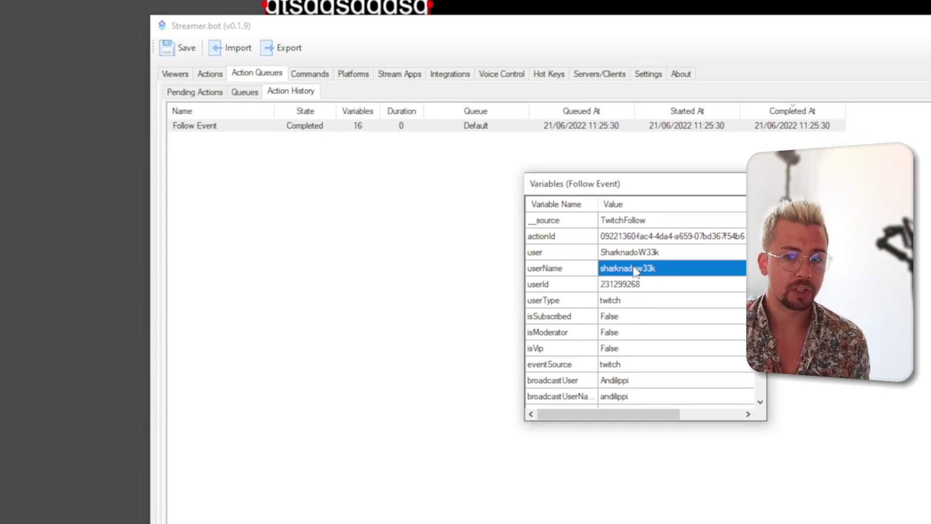
click(634, 253)
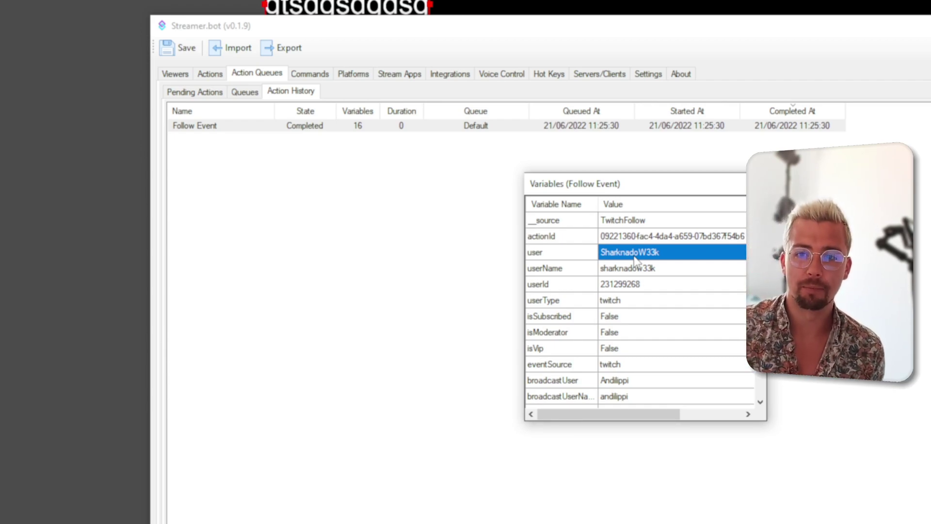
click(553, 253)
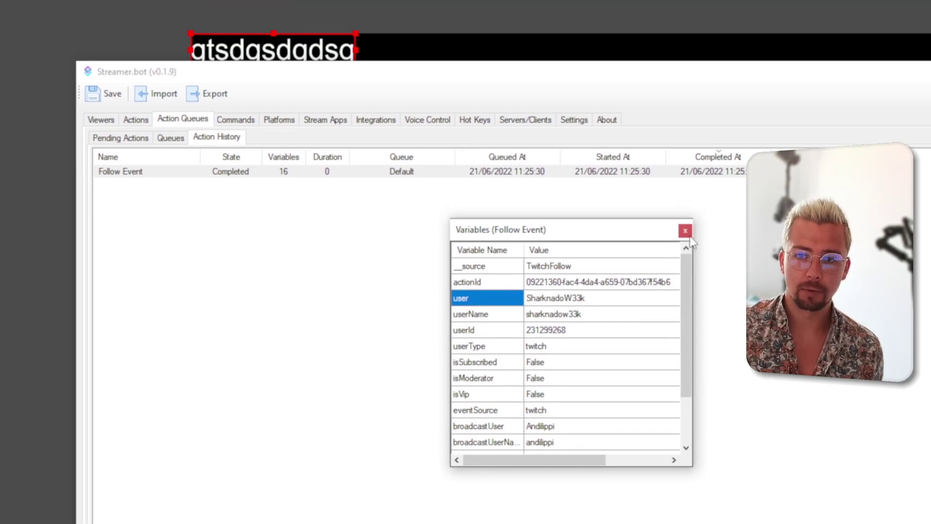
click(755, 183)
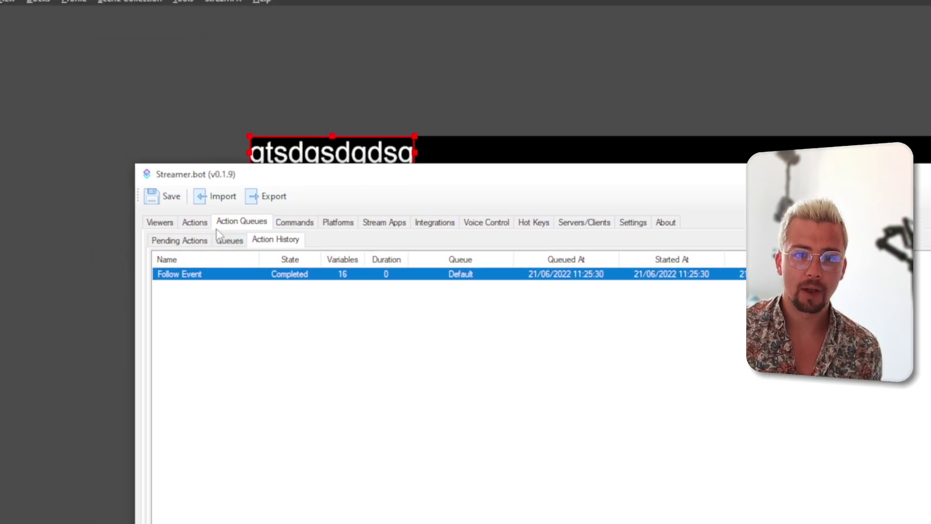
click(136, 139)
Give Follow Event a Global (Set) sub-action storing the user argument in persisted recentFollower
click(130, 210)
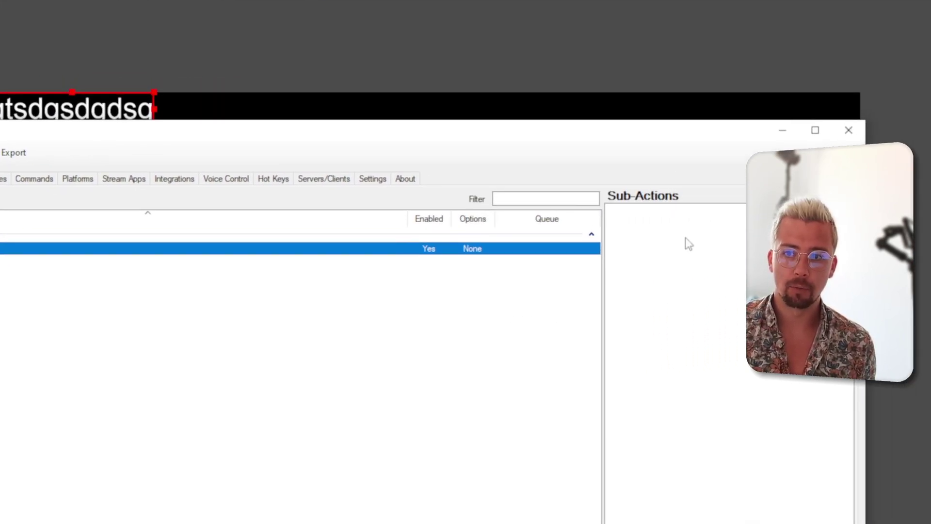
right_click(689, 244)
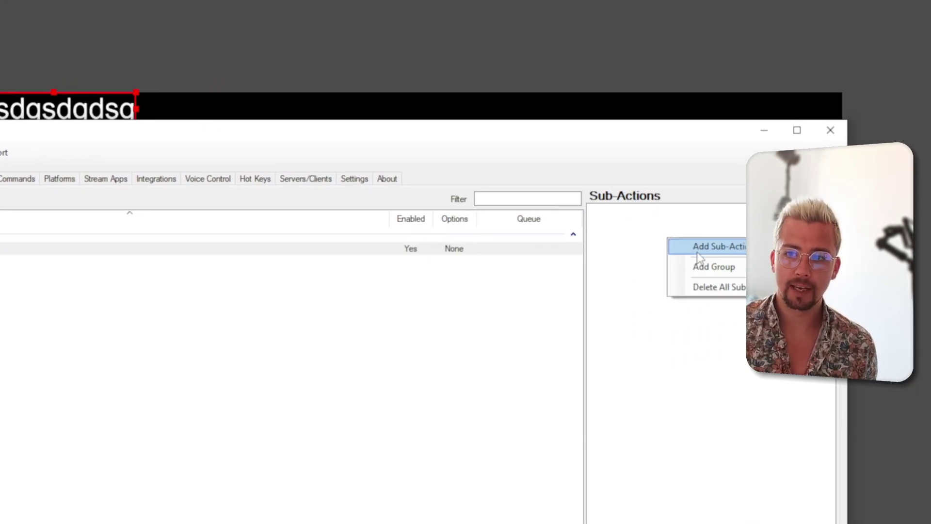
mouse_move(703, 246)
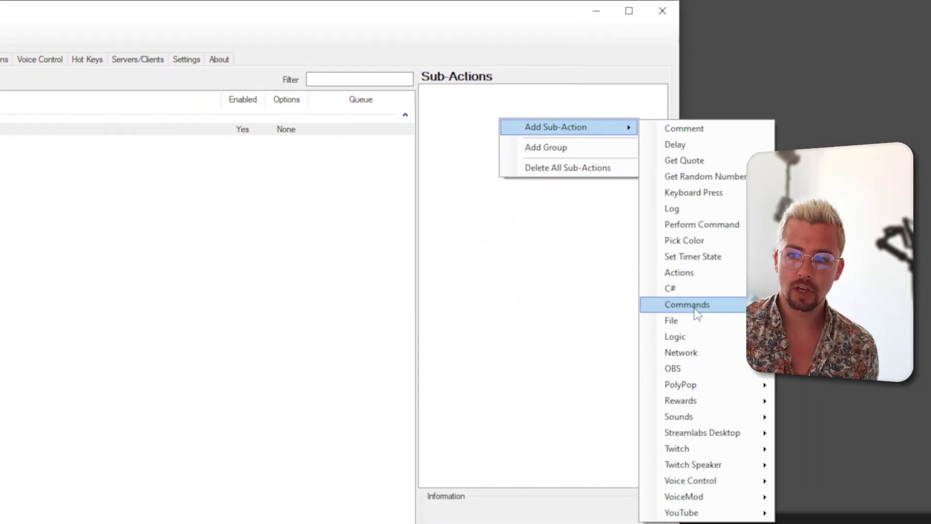
mouse_move(698, 435)
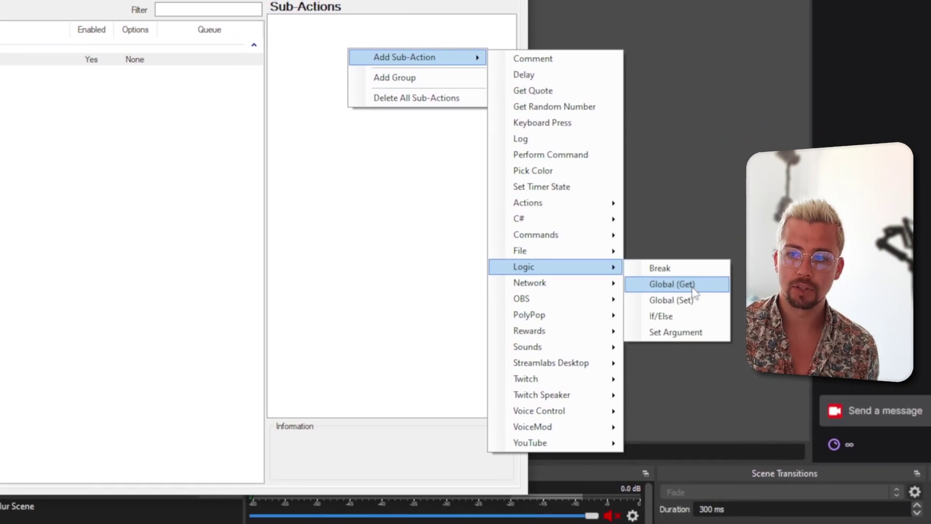
click(698, 310)
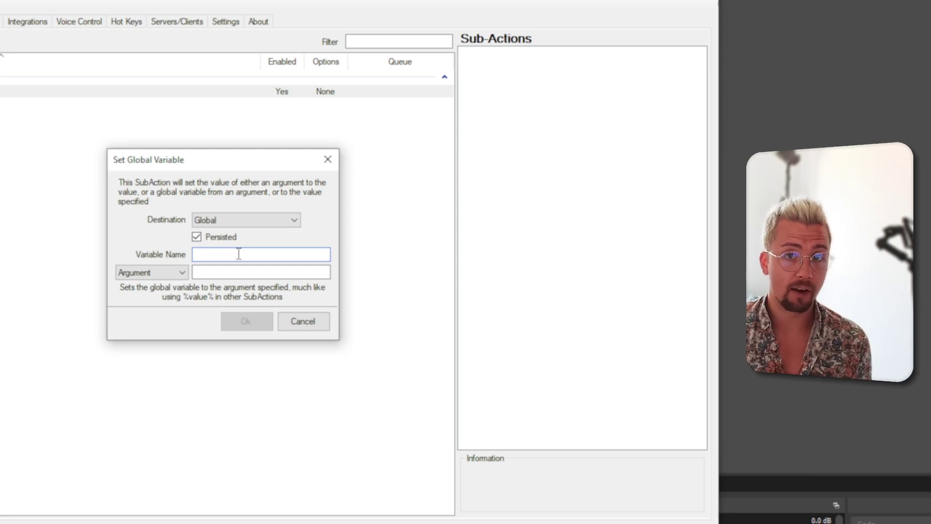
text(rece)
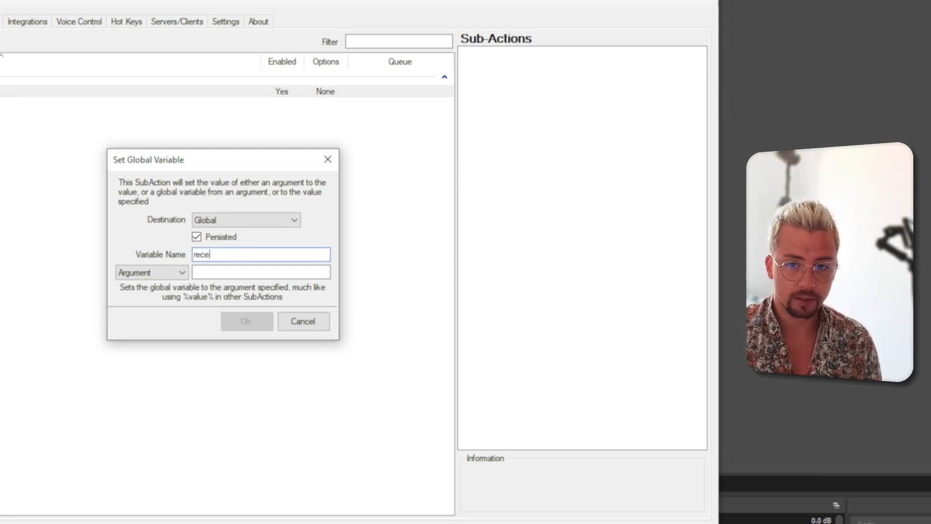
text(ntFollowe)
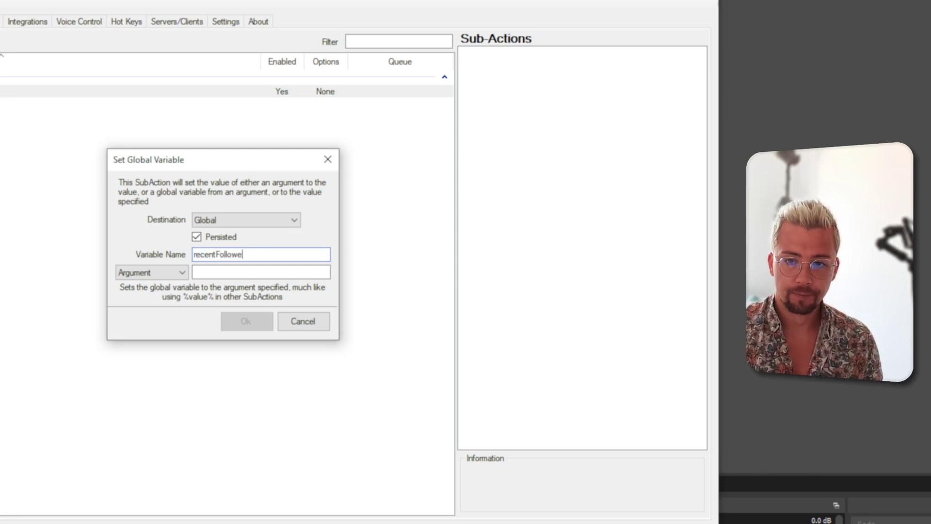
text(r)
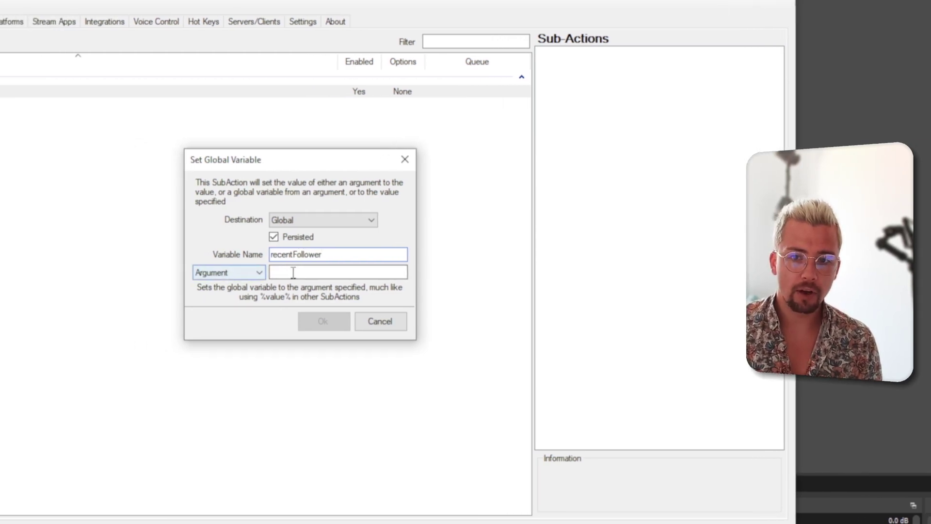
text(user)
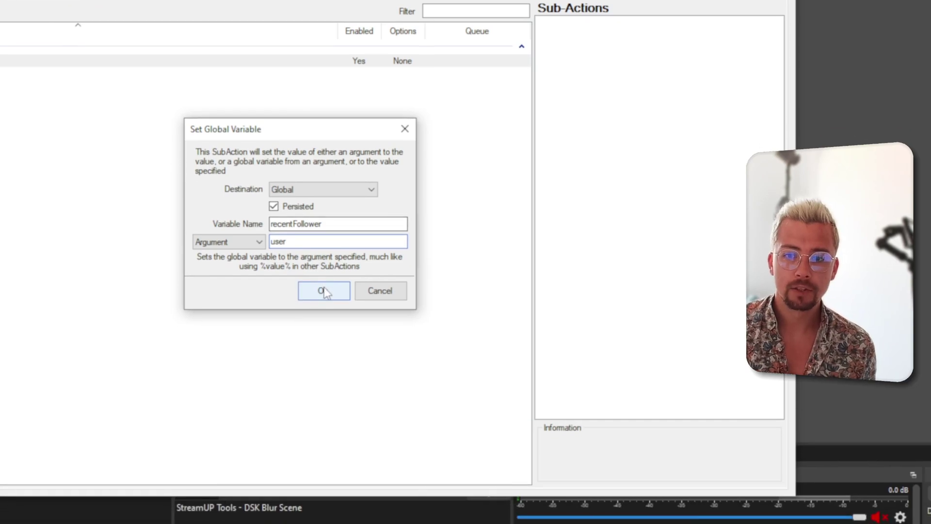
click(324, 291)
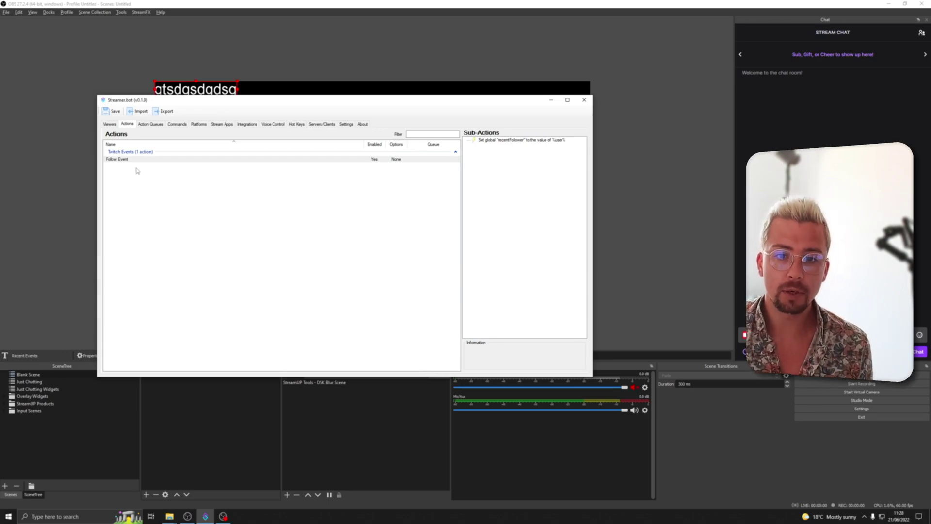
Create the action 'Recent Events Loader' in the Twitch Events group
right_click(148, 188)
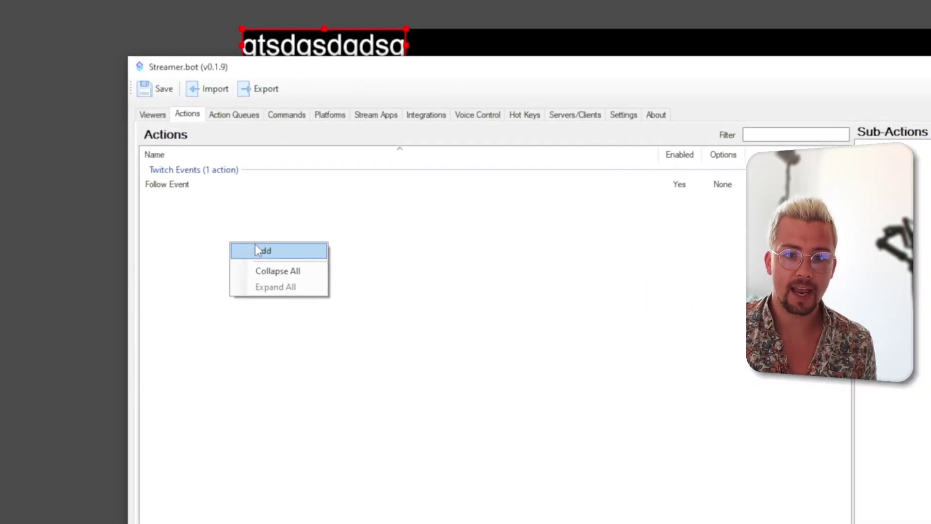
click(258, 251)
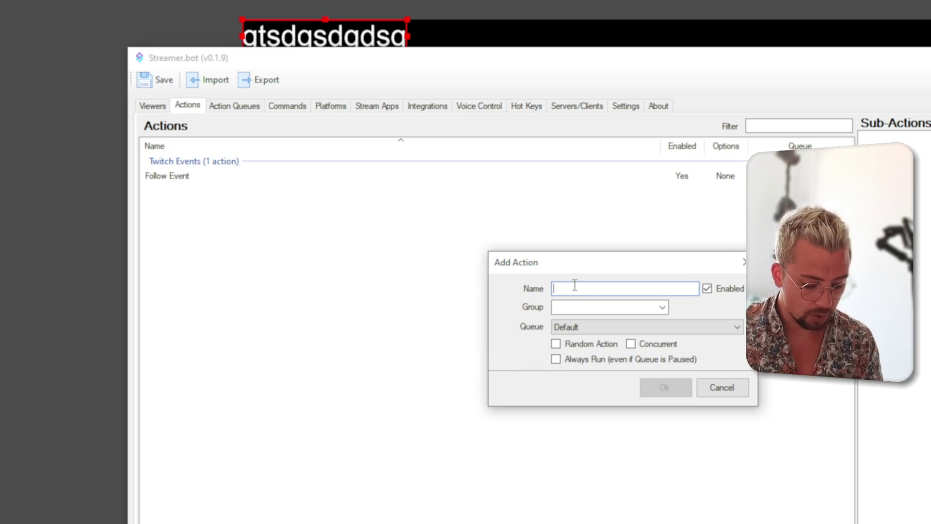
text(Recent Events)
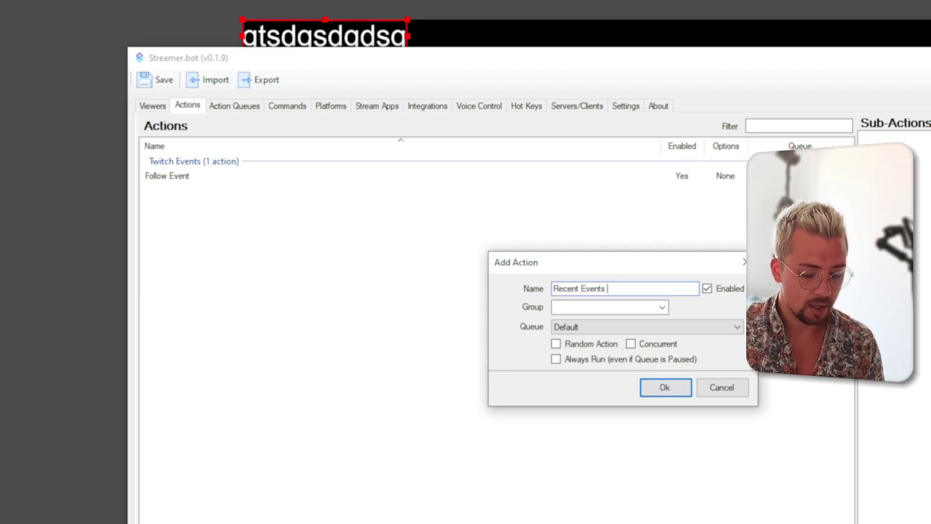
text( Loader)
click(604, 307)
click(601, 323)
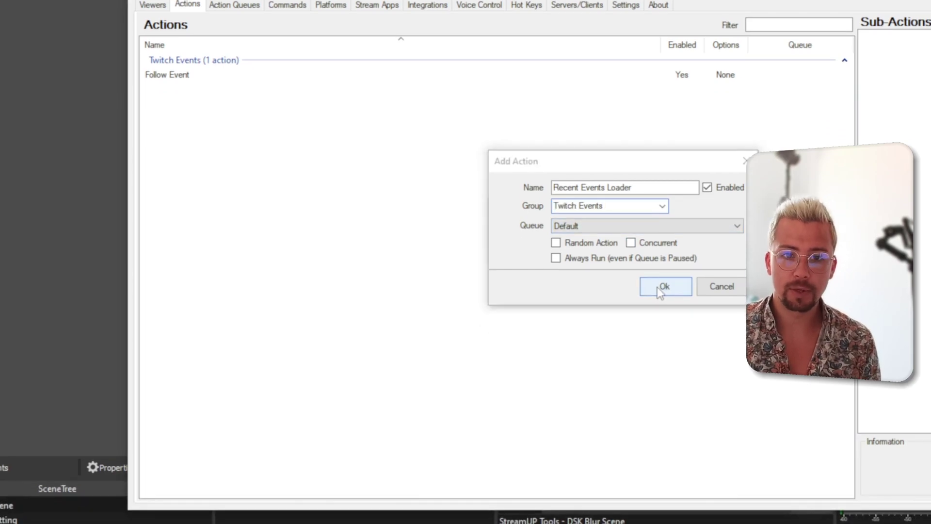
click(661, 287)
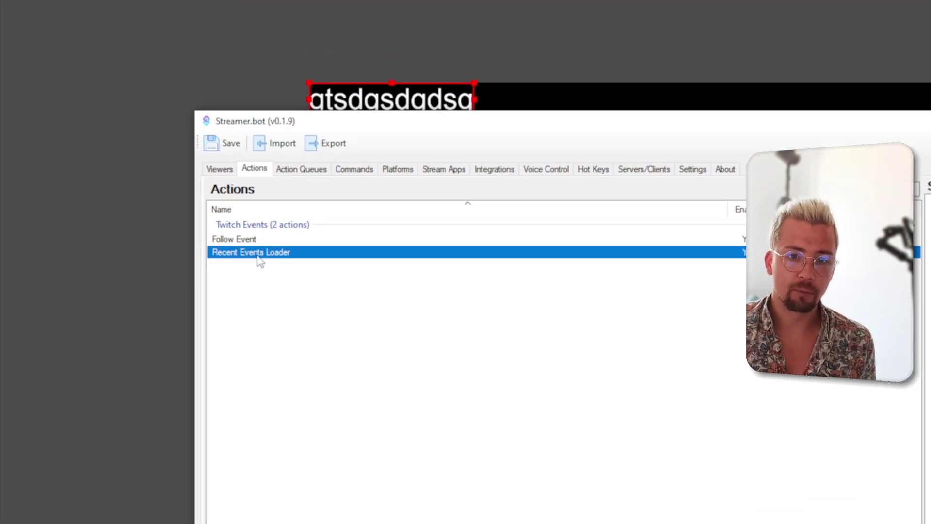
right_click(696, 236)
Add a Get Global sub-action reading persisted recentFollower into recentFollowerLoaded
mouse_move(557, 246)
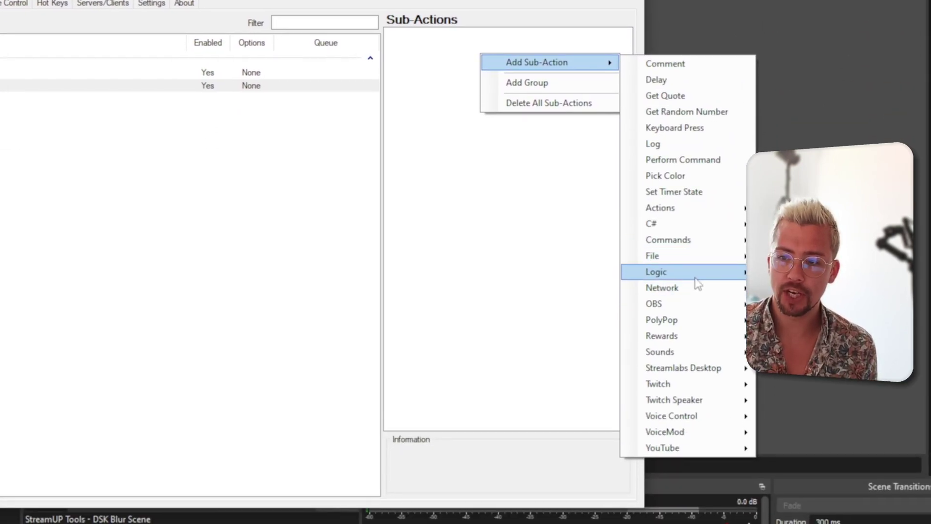
mouse_move(696, 278)
click(814, 291)
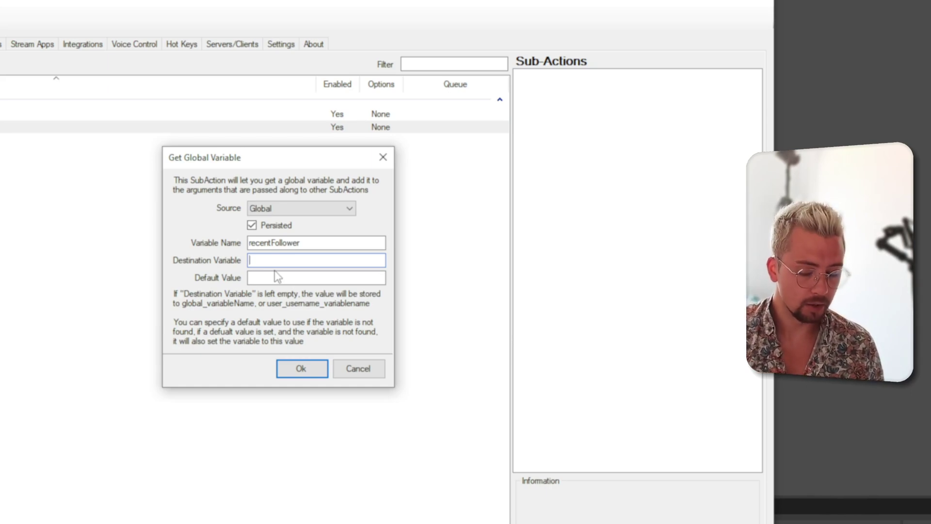
text(recentFollowerLoaded)
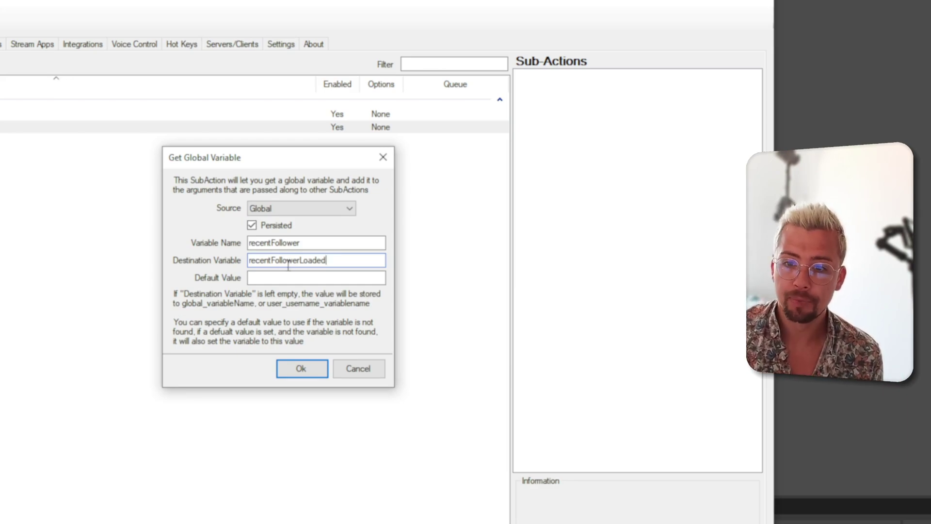
click(306, 368)
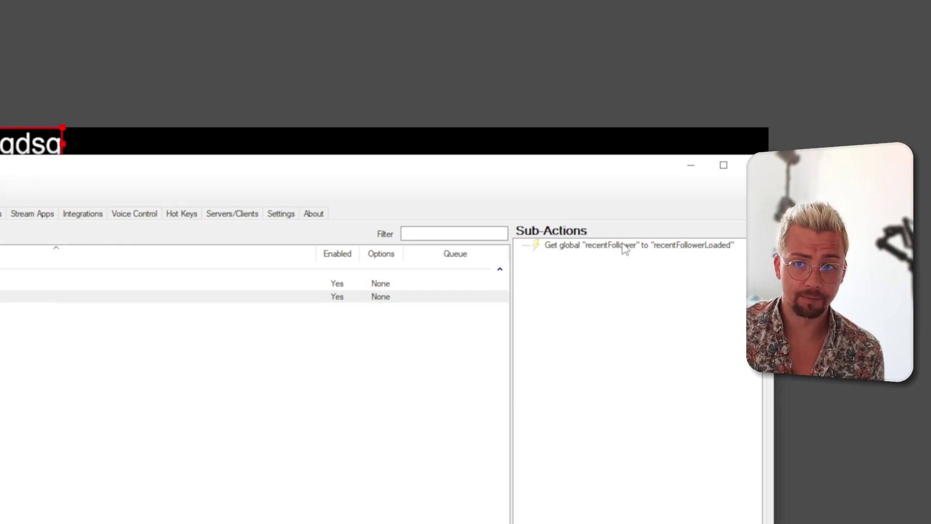
Add a Set GDI Text sub-action writing 'Recent Follower: %recentFollowerLoaded%' to Recent Events in Blank Scene
right_click(592, 266)
mouse_move(640, 279)
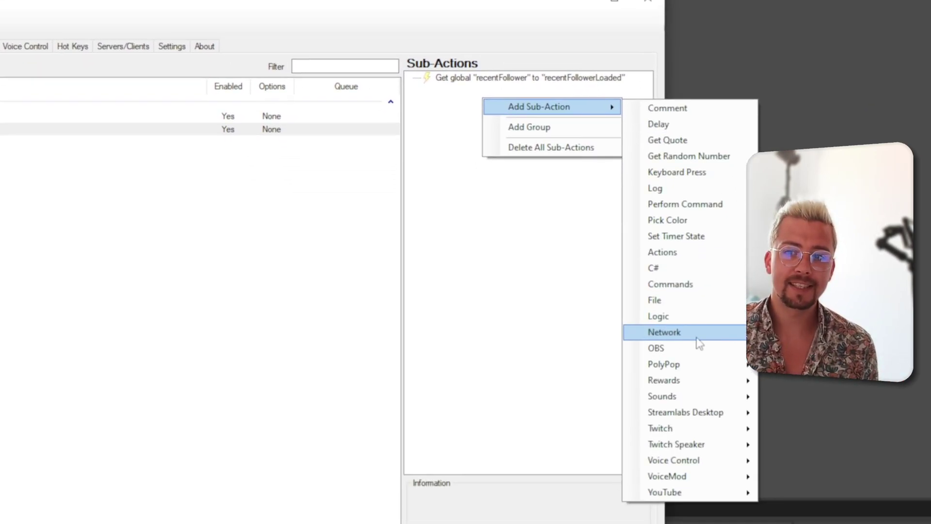
mouse_move(708, 347)
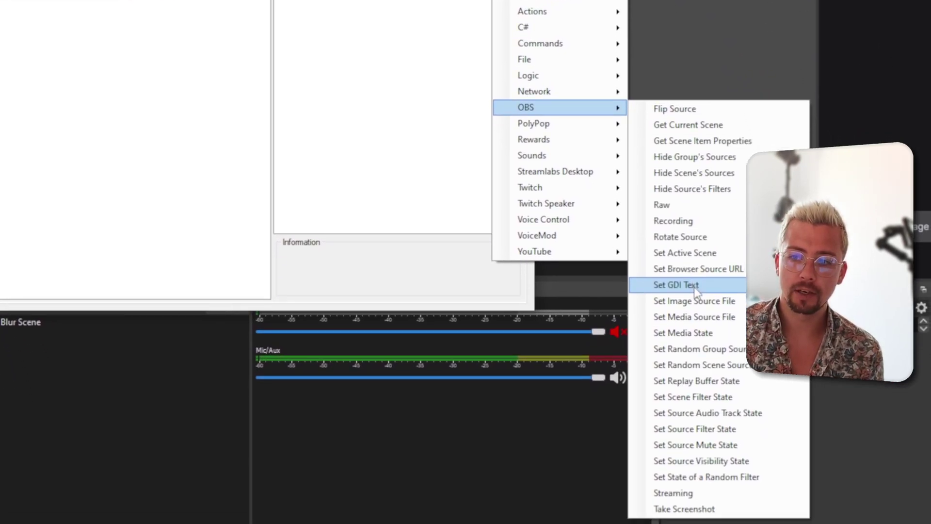
click(693, 287)
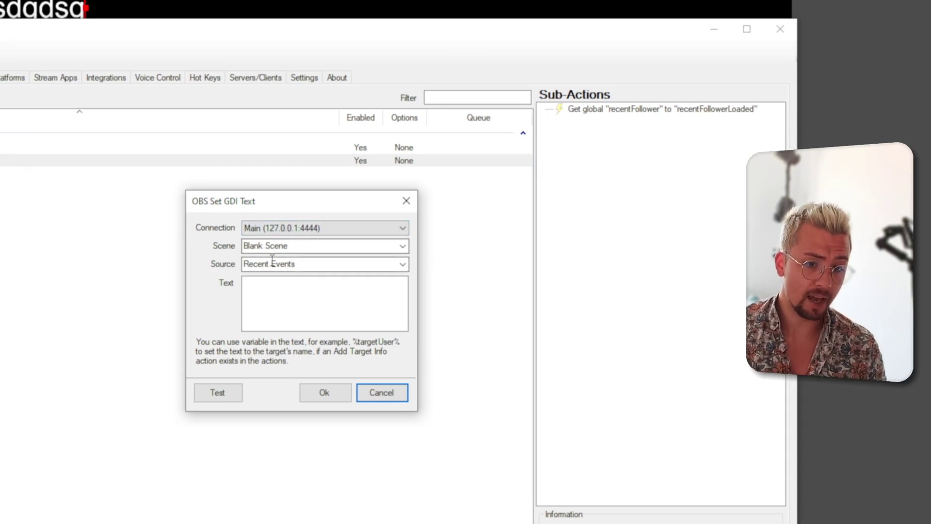
click(293, 301)
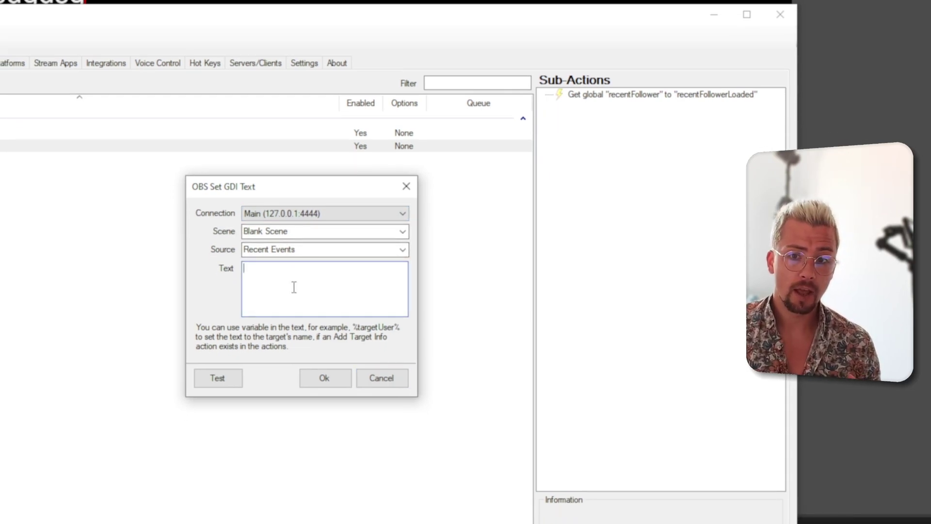
text(%)
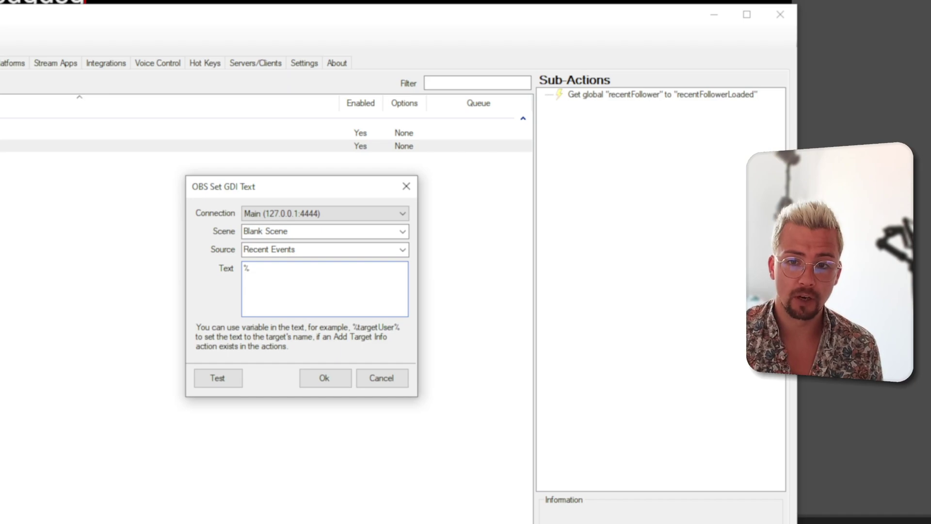
text(r)
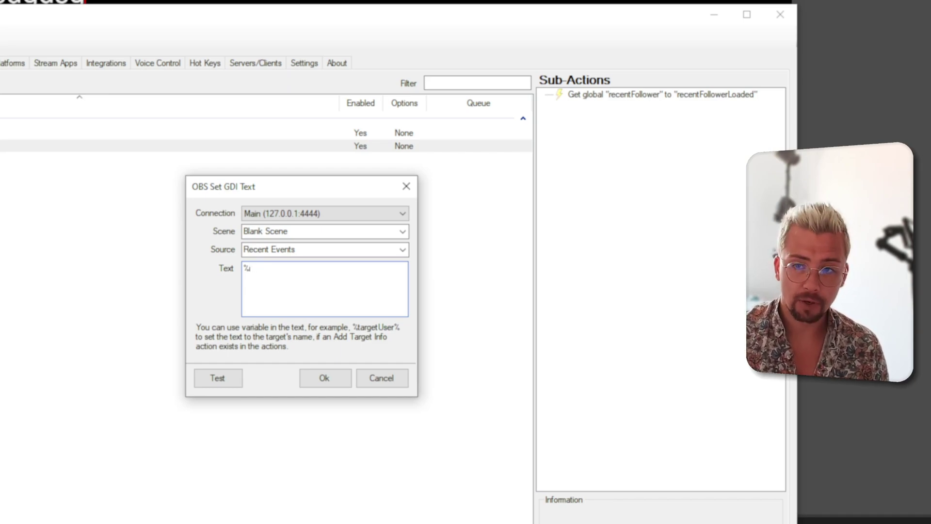
text(ecent)
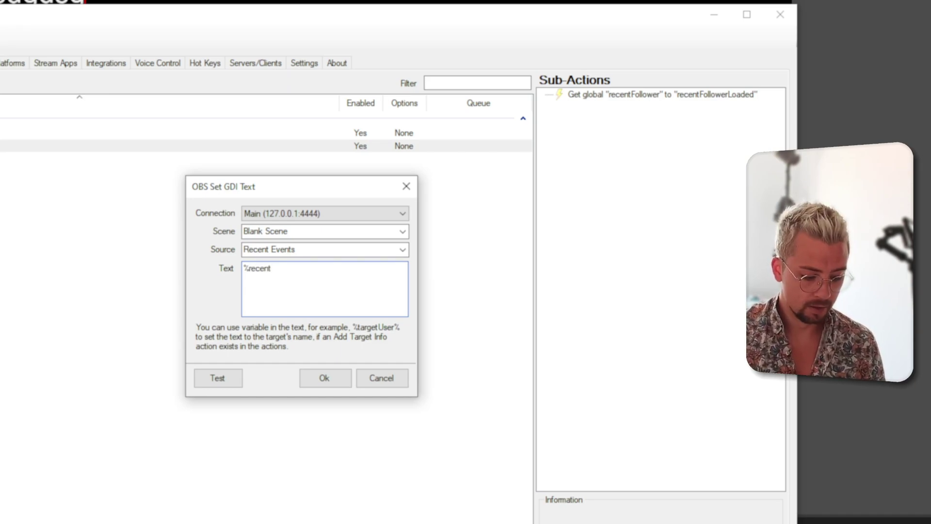
text(FollowerLoade)
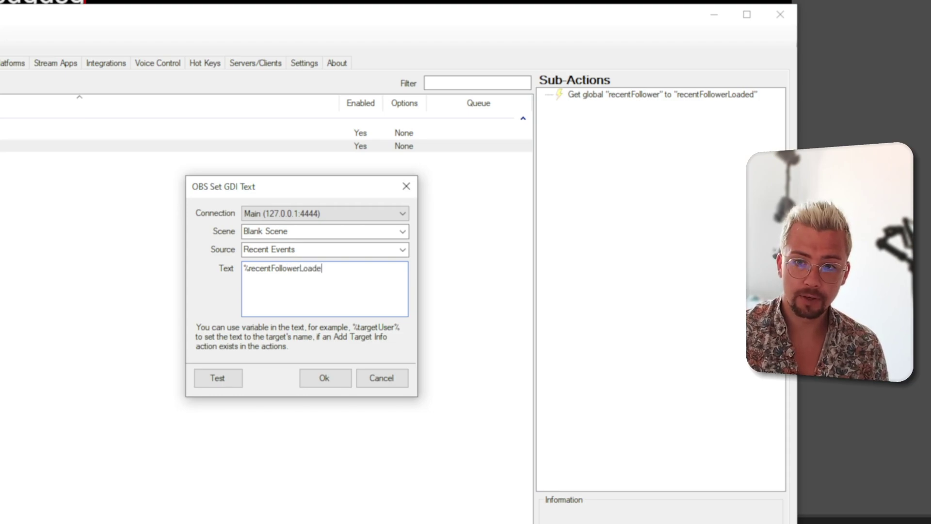
text(d%)
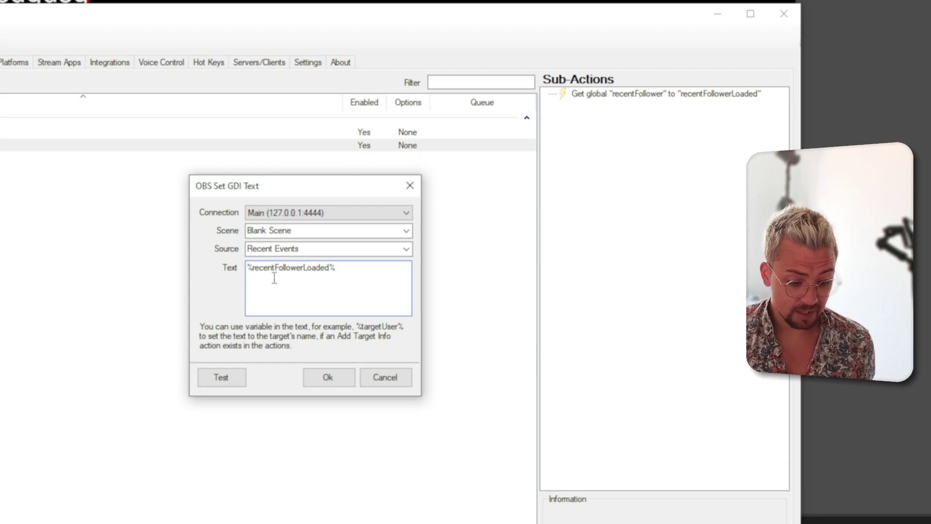
text(Recent Fo)
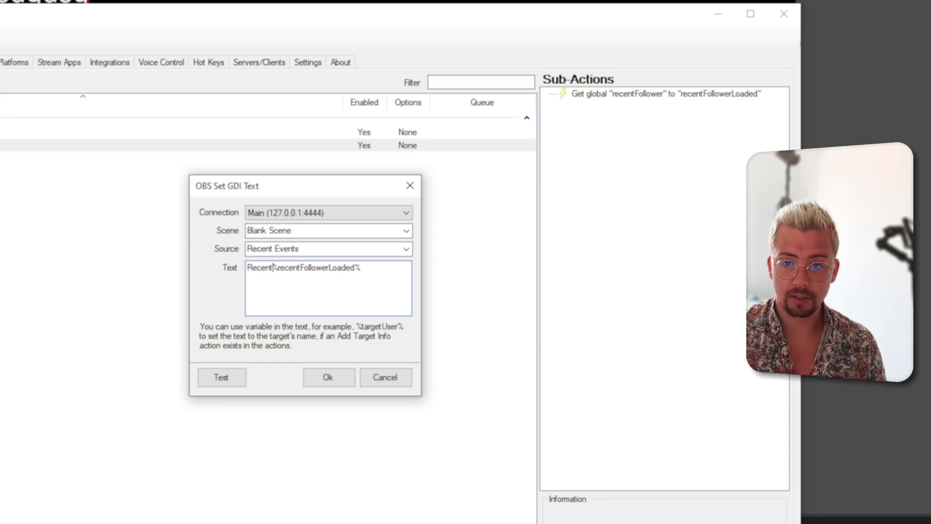
text(llower:)
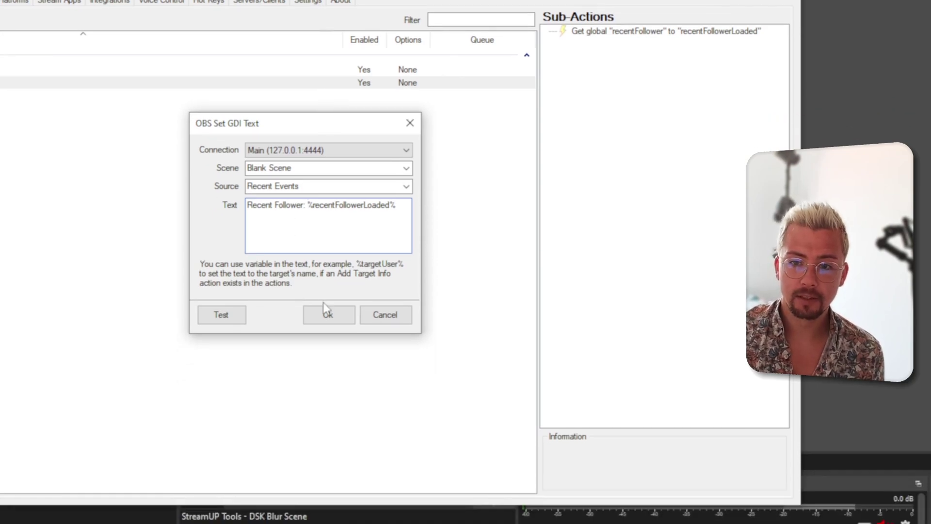
click(327, 377)
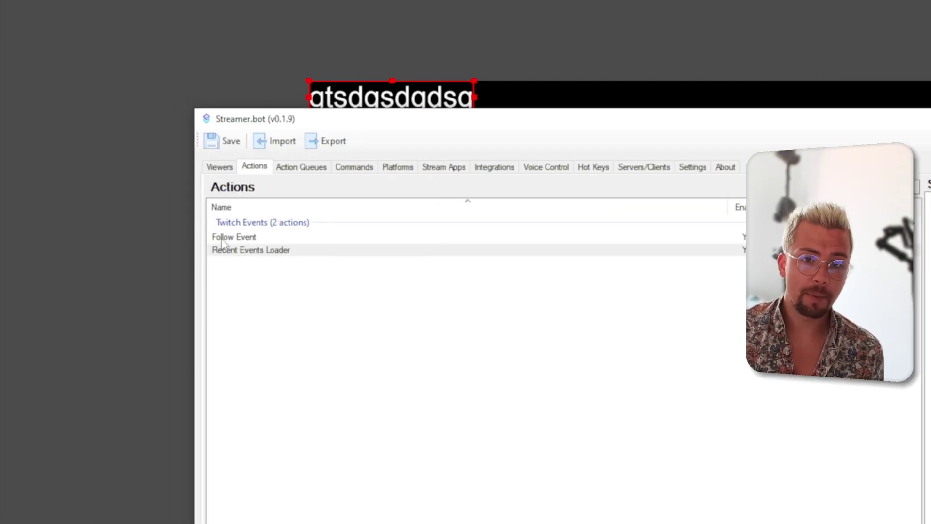
Add a Run Action sub-action to the Follow Event action
click(235, 237)
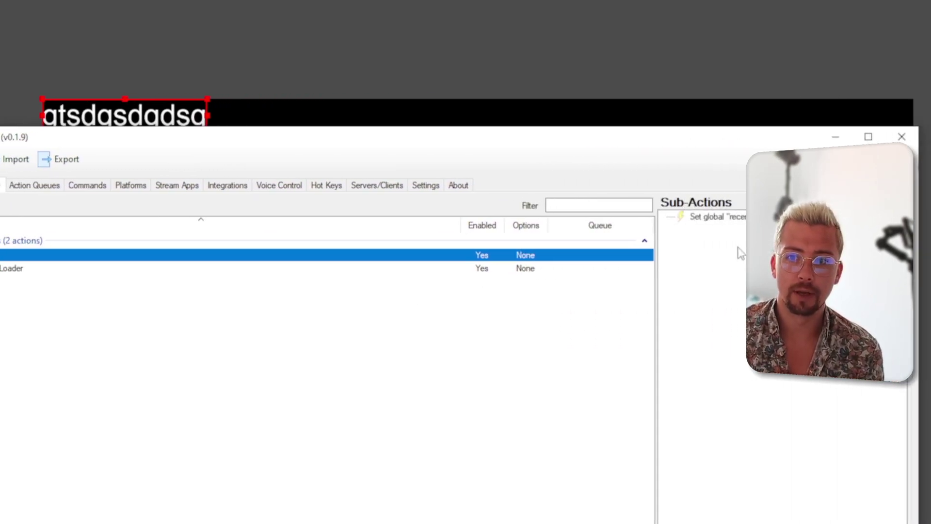
right_click(712, 238)
mouse_move(722, 243)
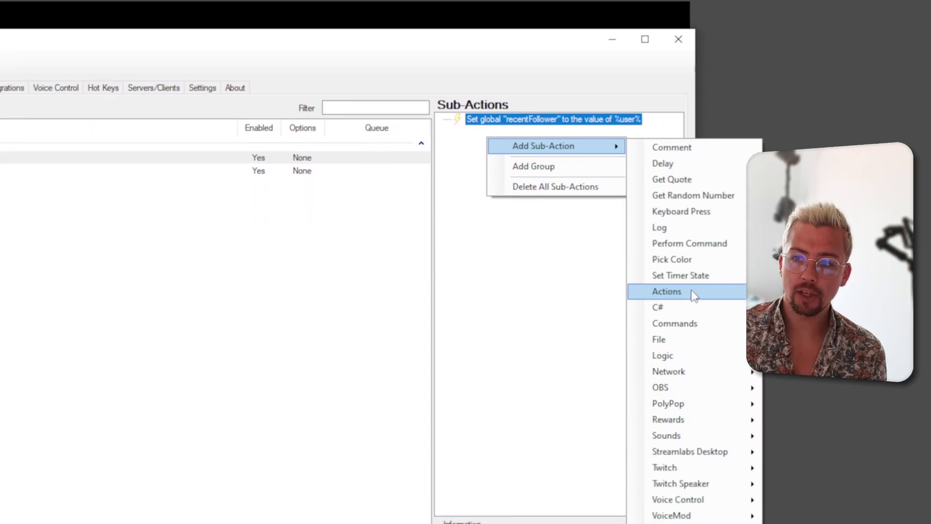
mouse_move(694, 293)
click(805, 339)
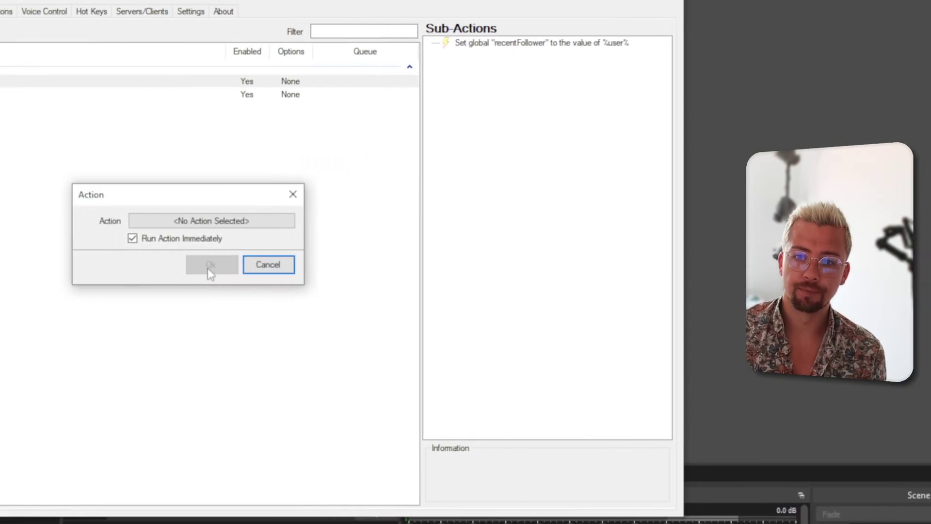
Point the sub-action at Recent Events Loader with Run Action Immediately unchecked
click(211, 222)
click(232, 235)
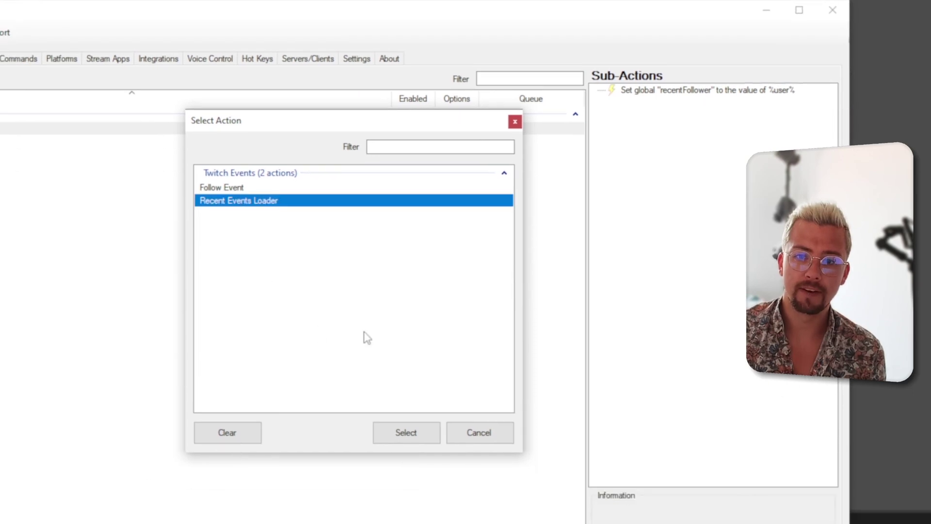
click(405, 432)
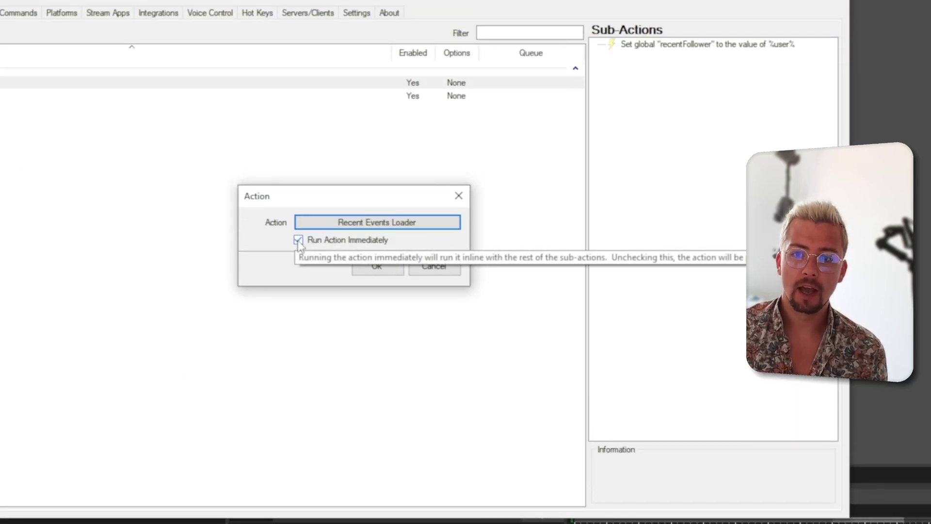
click(298, 240)
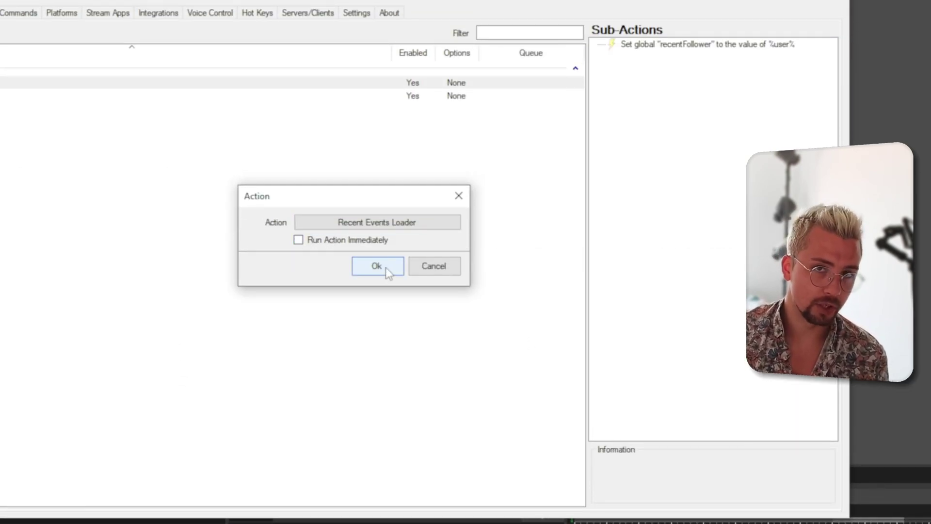
click(377, 265)
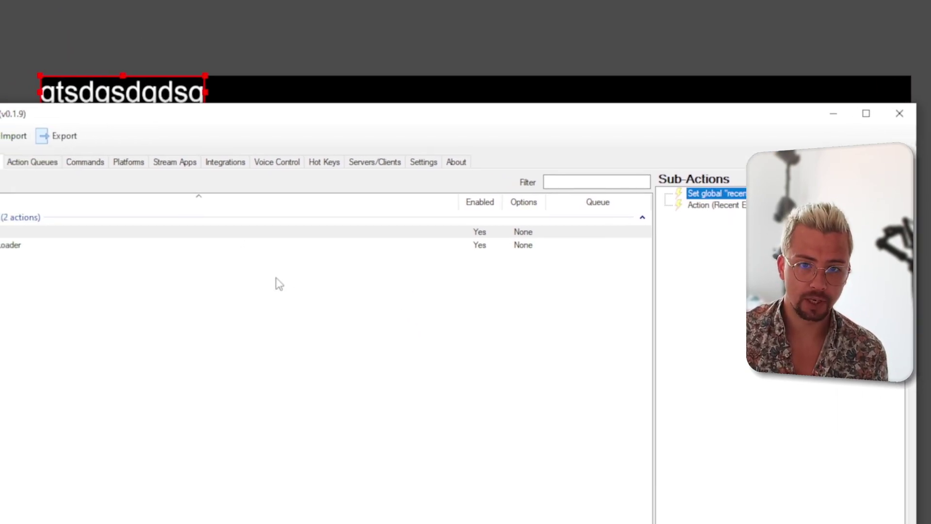
click(84, 162)
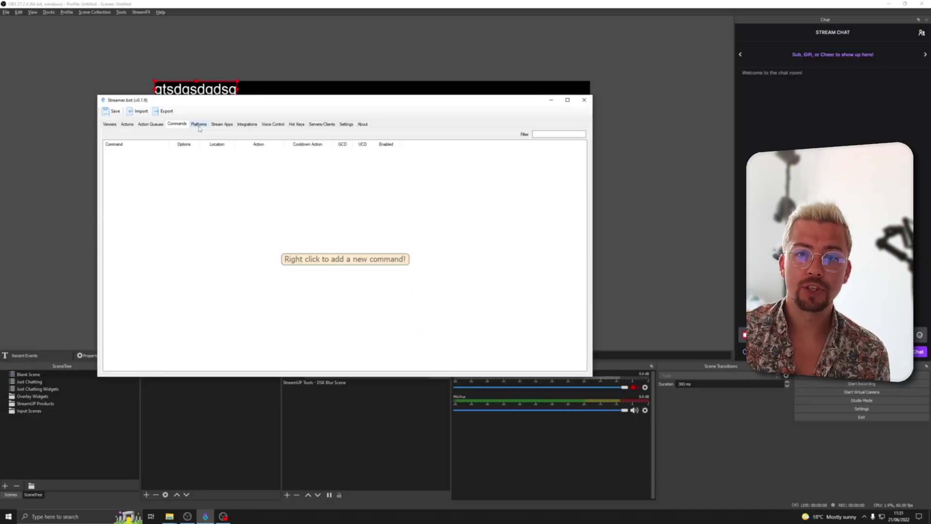
Fire a test Twitch follow and check the OBS preview shows 'Recent Follower:' with the name
click(199, 125)
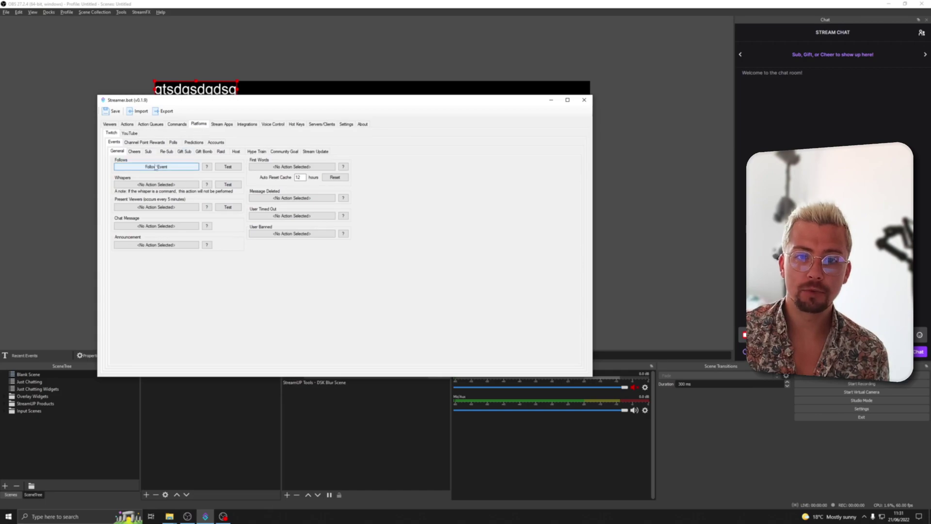
click(235, 168)
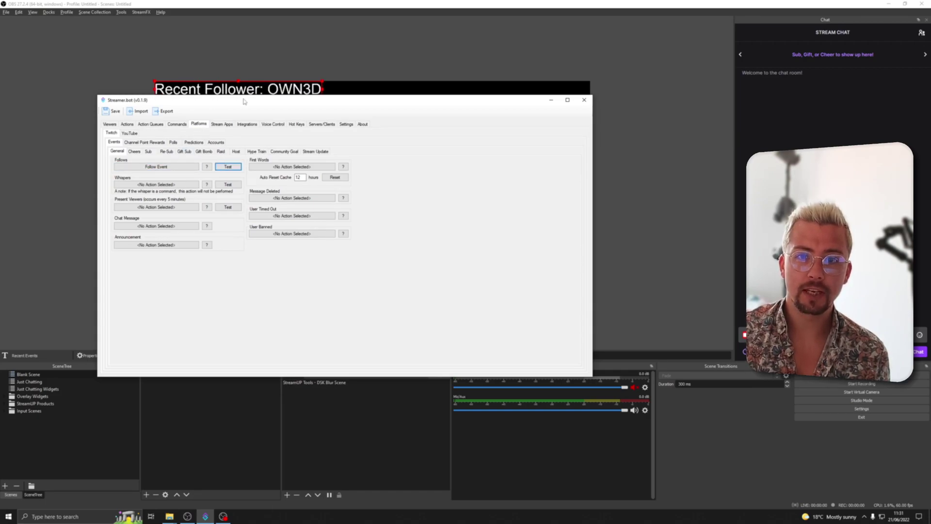
drag(244, 101, 245, 135)
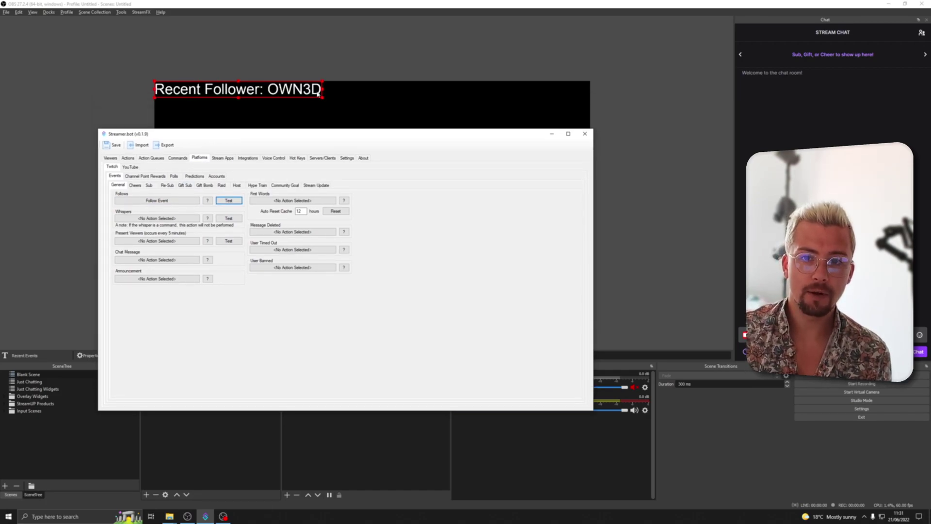